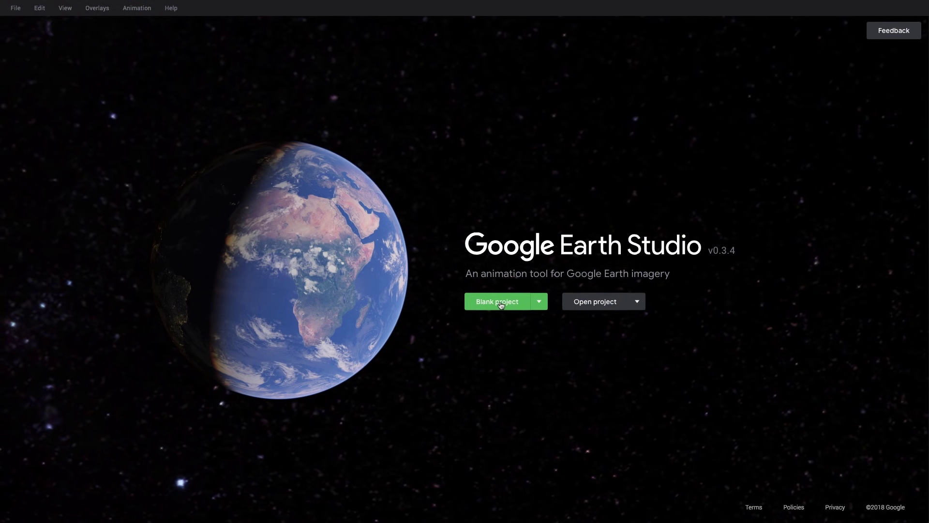
Choose Blank project on the start screen to open the New Project setup
{"action": "left_click", "coordinate": [498, 304]}
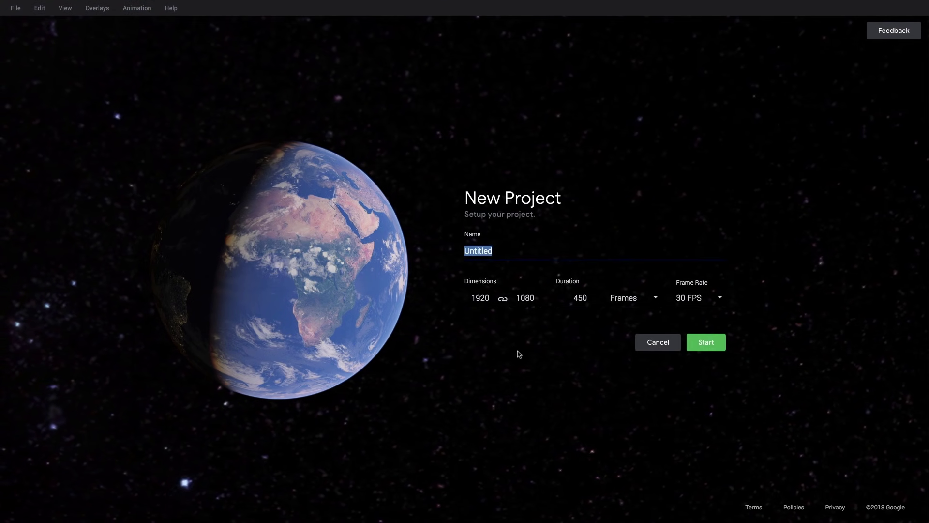
Name the project CameraTarget and fly to Philadelphia by searching 'phila'
{"action": "type", "text": "CameraTarget"}
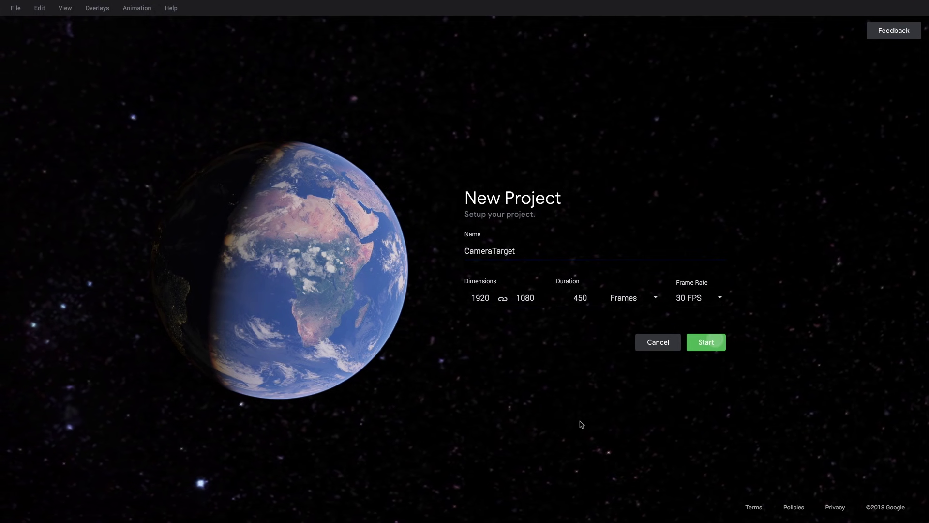
{"action": "type", "text": "phila"}
{"action": "key", "text": "Return"}
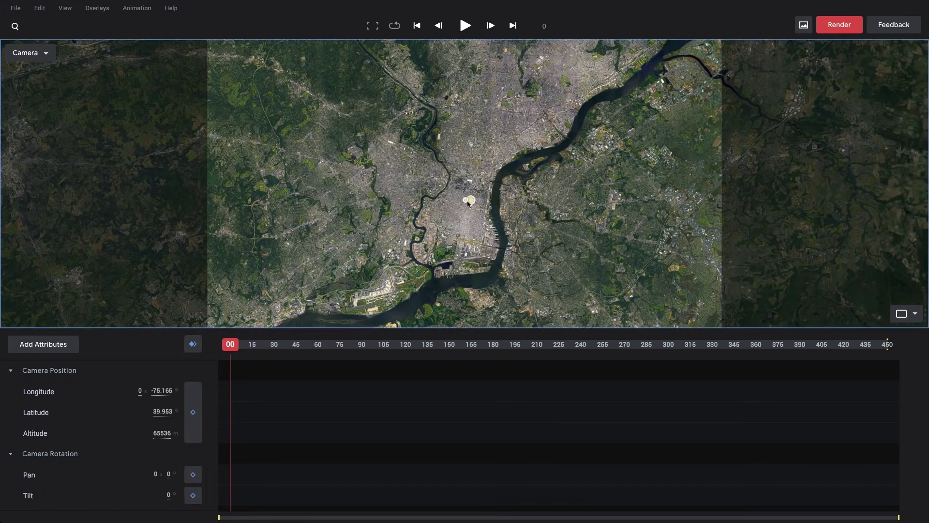
Zoom into downtown Philadelphia and tilt to an oblique skyline view at 1109 m, tilt 45.881
{"action": "scroll", "coordinate": [472, 137], "scroll_direction": "up", "scroll_amount": 5}
{"action": "scroll", "coordinate": [472, 137], "scroll_direction": "up", "scroll_amount": 6}
{"action": "left_click_drag", "start_coordinate": [472, 137], "coordinate": [484, 171], "text": "alt"}
{"action": "scroll", "coordinate": [489, 109], "scroll_direction": "up", "scroll_amount": 5}
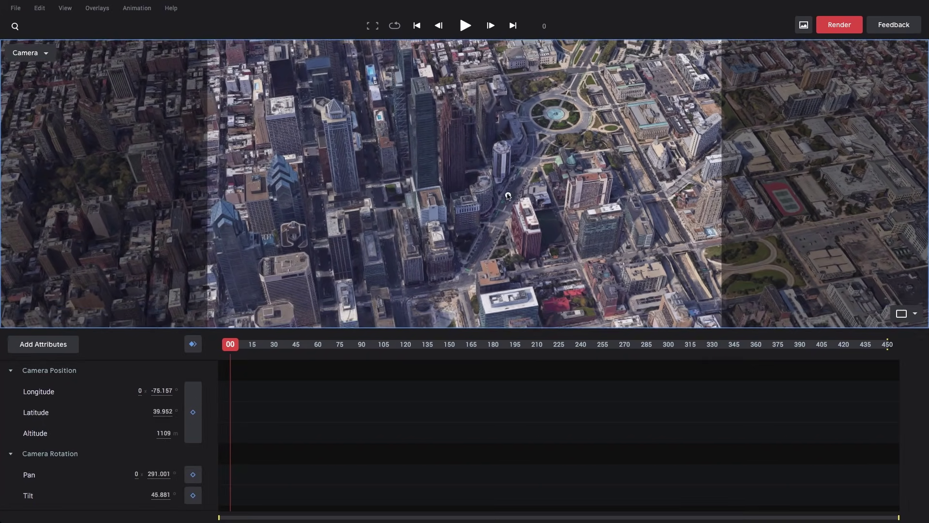
{"action": "left_click_drag", "start_coordinate": [507, 200], "coordinate": [509, 199]}
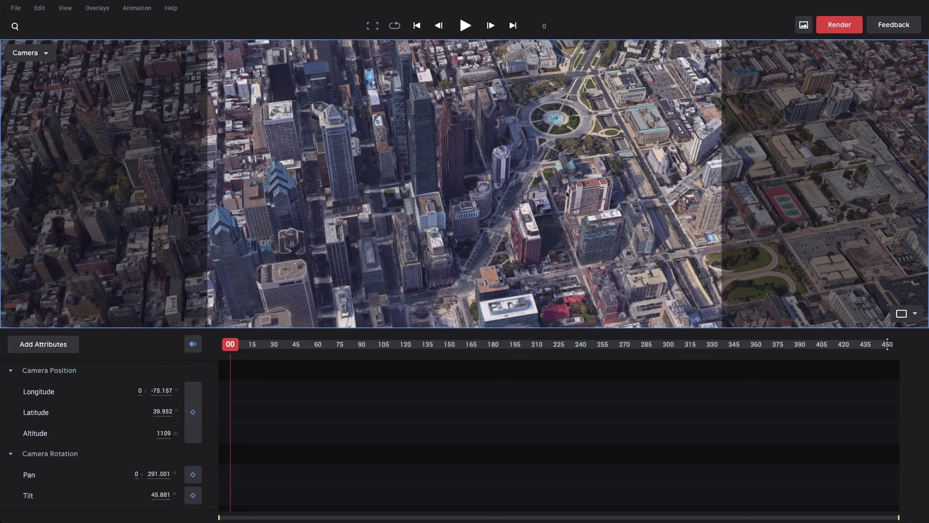
Set the downtown point at 39.957, -75.17 as the Camera Target
{"action": "right_click", "coordinate": [529, 159]}
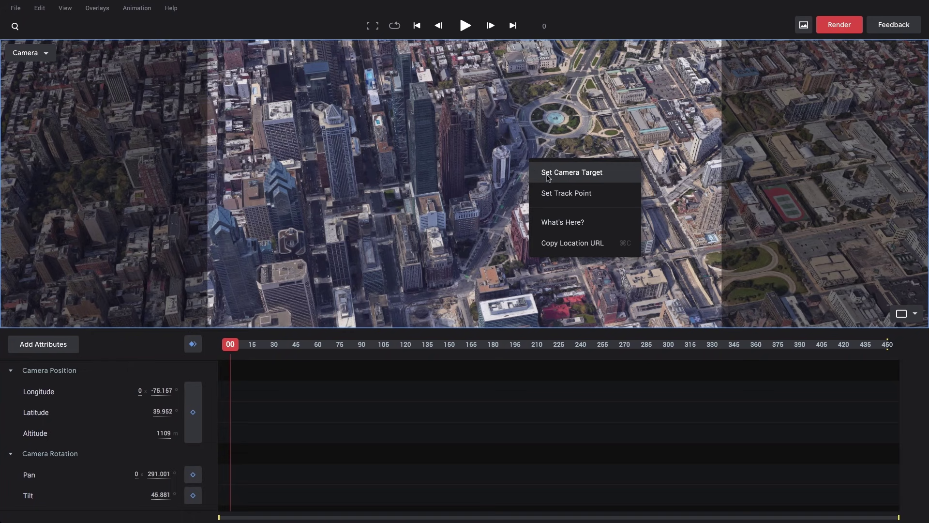
{"action": "left_click", "coordinate": [573, 173]}
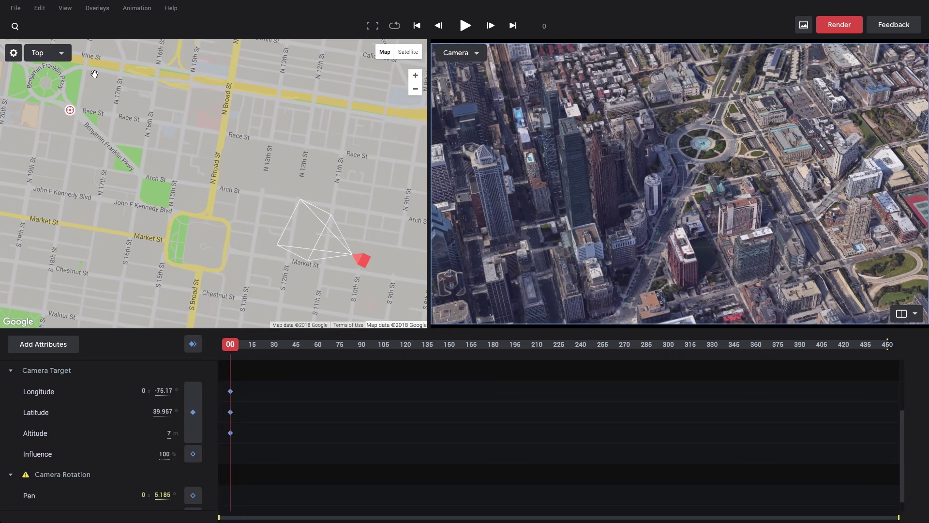
Drag the camera marker south on the top map so it sits east of the target
{"action": "left_click_drag", "start_coordinate": [99, 126], "coordinate": [155, 151]}
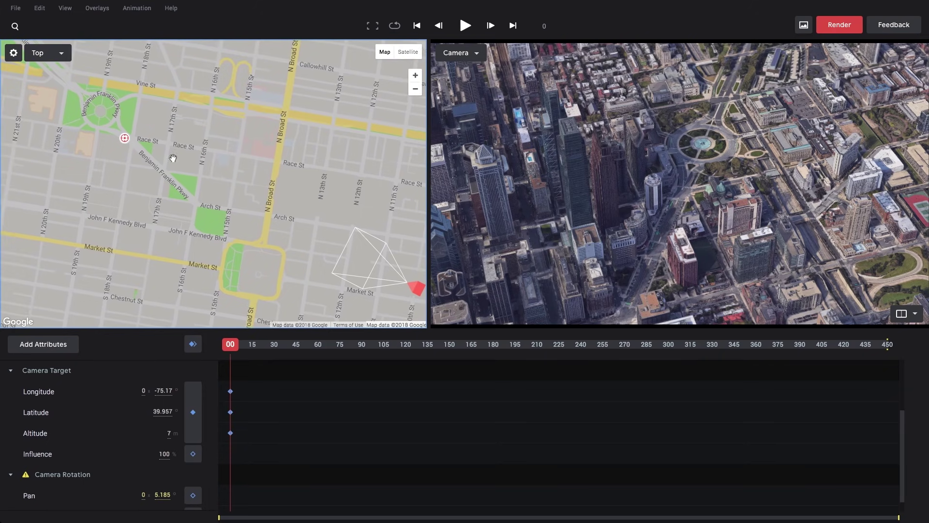
{"action": "mouse_move", "coordinate": [408, 290]}
{"action": "left_mouse_down"}
{"action": "mouse_move", "coordinate": [241, 215]}
{"action": "mouse_move", "coordinate": [237, 257]}
{"action": "mouse_move", "coordinate": [297, 271]}
{"action": "left_mouse_up"}
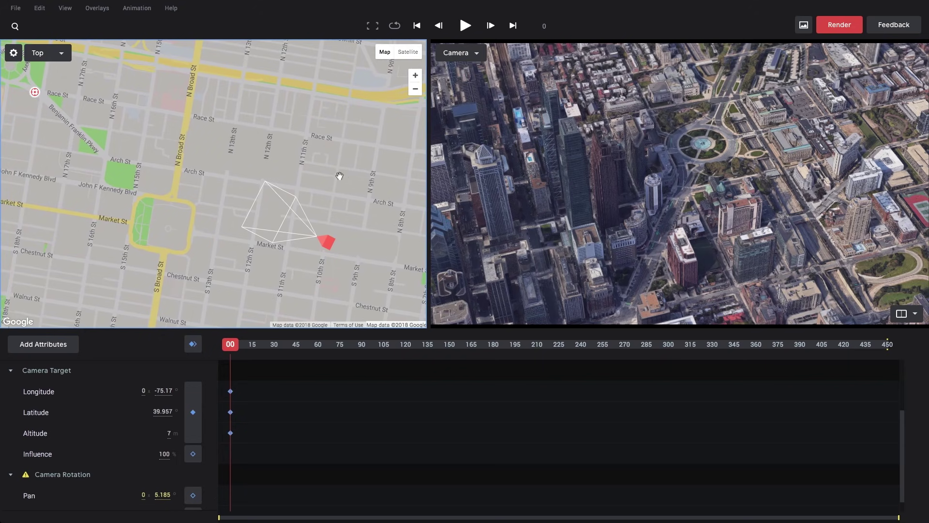
{"action": "left_click_drag", "start_coordinate": [311, 158], "coordinate": [323, 167]}
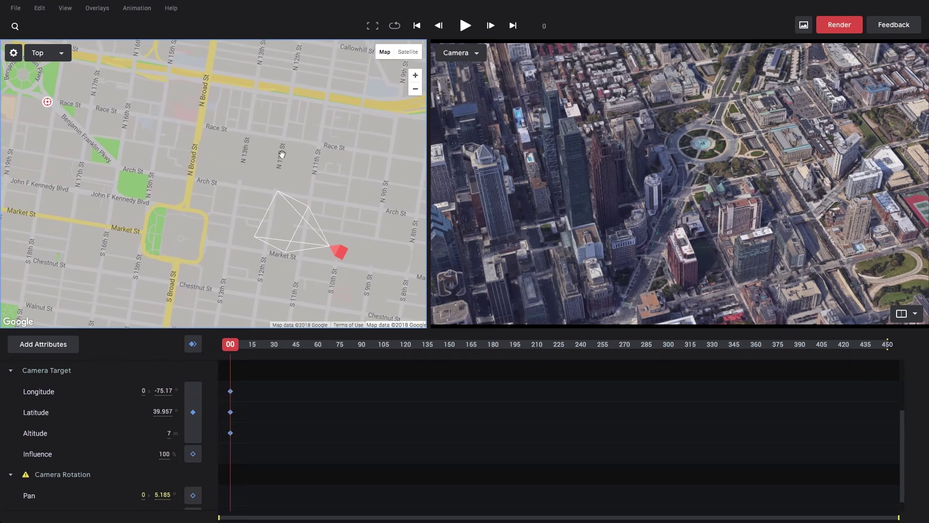
{"action": "left_click_drag", "start_coordinate": [218, 160], "coordinate": [240, 155]}
{"action": "scroll", "coordinate": [240, 156], "scroll_direction": "down", "scroll_amount": 2}
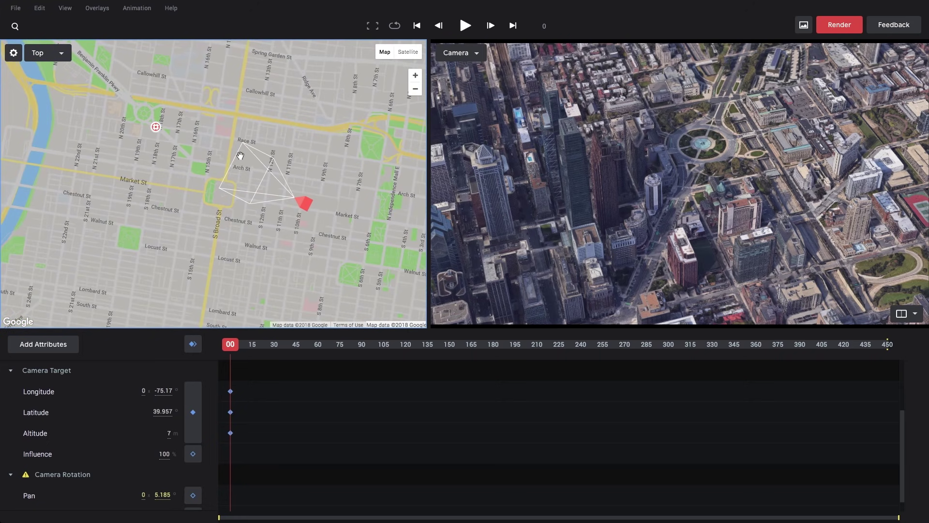
{"action": "scroll", "coordinate": [239, 156], "scroll_direction": "down", "scroll_amount": 2}
{"action": "scroll", "coordinate": [240, 156], "scroll_direction": "up", "scroll_amount": 2}
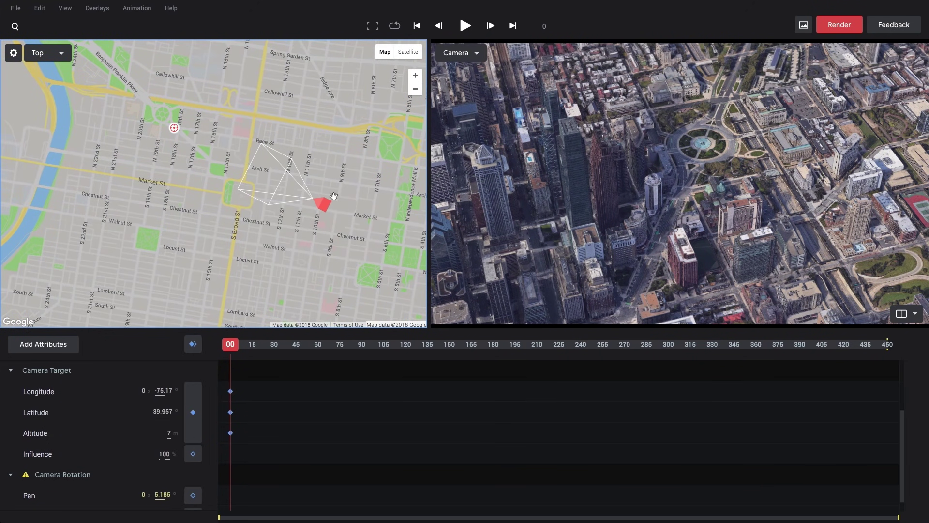
{"action": "left_click_drag", "start_coordinate": [339, 137], "coordinate": [358, 125]}
{"action": "left_click_drag", "start_coordinate": [114, 220], "coordinate": [93, 257]}
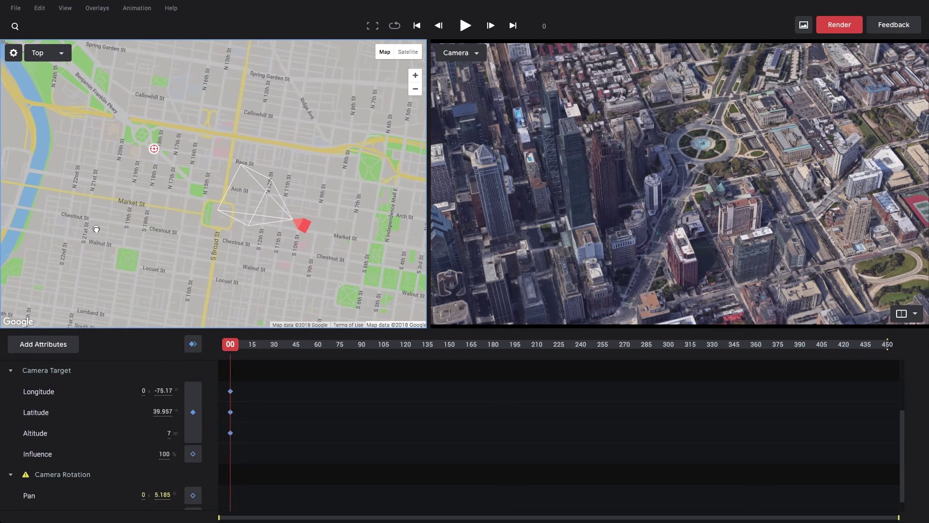
{"action": "mouse_move", "coordinate": [293, 83]}
{"action": "left_mouse_down"}
{"action": "mouse_move", "coordinate": [283, 131]}
{"action": "mouse_move", "coordinate": [346, 163]}
{"action": "mouse_move", "coordinate": [322, 135]}
{"action": "mouse_move", "coordinate": [324, 153]}
{"action": "mouse_move", "coordinate": [271, 125]}
{"action": "left_mouse_up"}
{"action": "mouse_move", "coordinate": [293, 231]}
{"action": "left_mouse_down"}
{"action": "mouse_move", "coordinate": [291, 262]}
{"action": "mouse_move", "coordinate": [137, 242]}
{"action": "mouse_move", "coordinate": [35, 178]}
{"action": "mouse_move", "coordinate": [31, 138]}
{"action": "mouse_move", "coordinate": [76, 87]}
{"action": "mouse_move", "coordinate": [167, 70]}
{"action": "mouse_move", "coordinate": [268, 153]}
{"action": "mouse_move", "coordinate": [311, 242]}
{"action": "mouse_move", "coordinate": [356, 298]}
{"action": "mouse_move", "coordinate": [368, 291]}
{"action": "mouse_move", "coordinate": [345, 194]}
{"action": "mouse_move", "coordinate": [251, 190]}
{"action": "mouse_move", "coordinate": [268, 229]}
{"action": "mouse_move", "coordinate": [286, 228]}
{"action": "mouse_move", "coordinate": [282, 221]}
{"action": "left_mouse_up"}
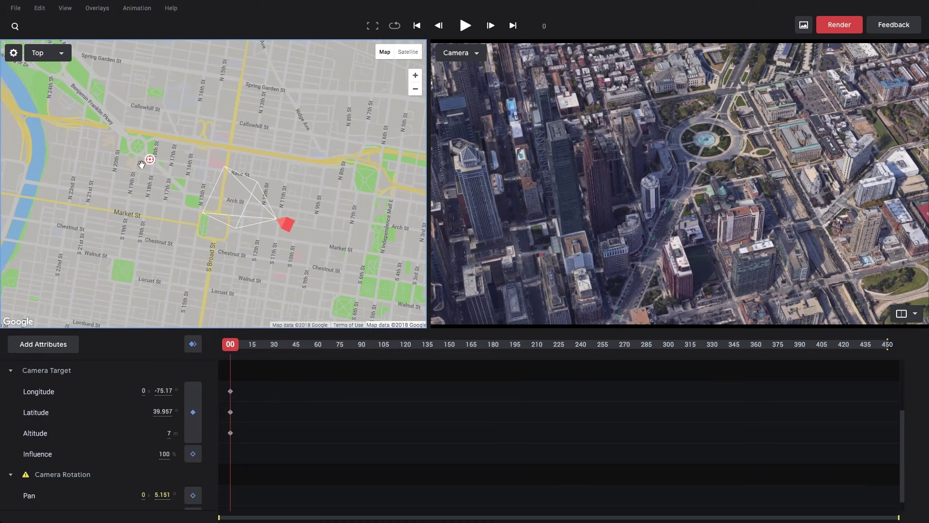
{"action": "left_click_drag", "start_coordinate": [149, 159], "coordinate": [141, 122]}
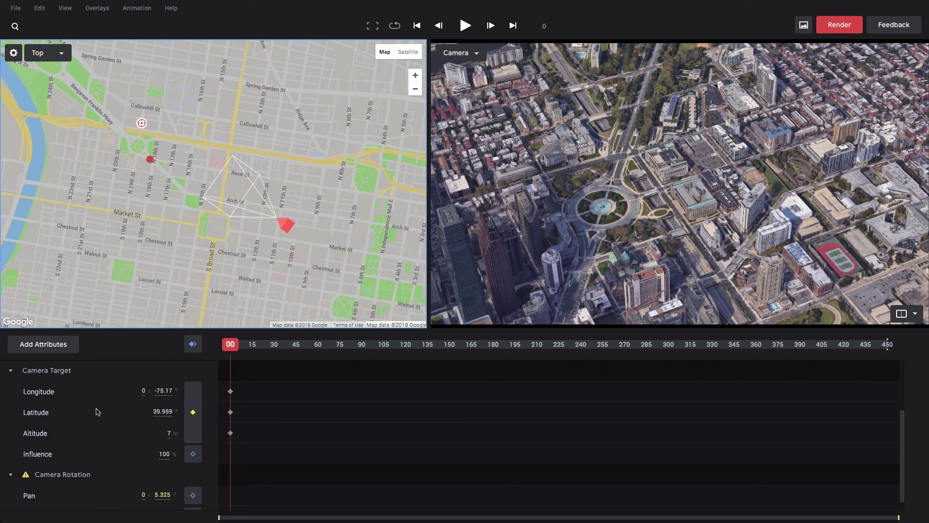
{"action": "scroll", "coordinate": [110, 416], "scroll_direction": "up", "scroll_amount": 3}
{"action": "scroll", "coordinate": [106, 422], "scroll_direction": "down", "scroll_amount": 4}
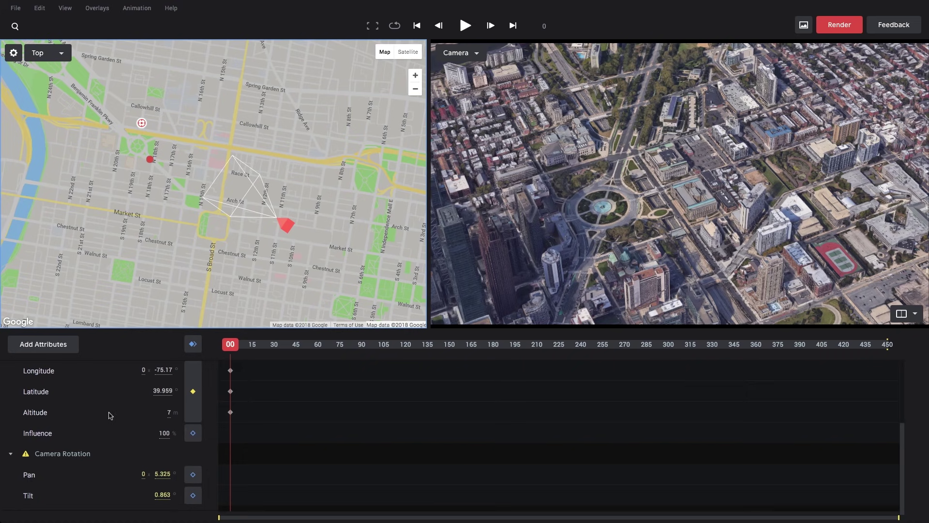
{"action": "scroll", "coordinate": [100, 409], "scroll_direction": "up", "scroll_amount": 1}
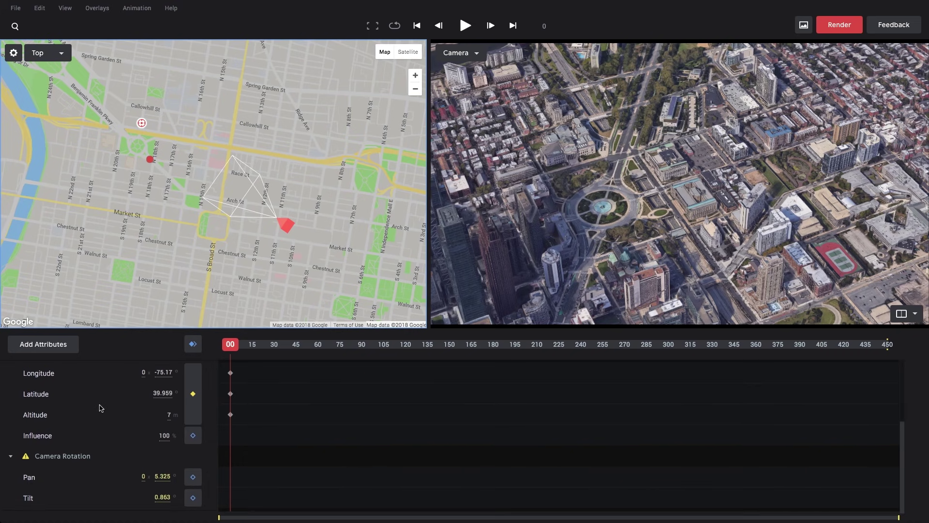
{"action": "left_click", "coordinate": [229, 347]}
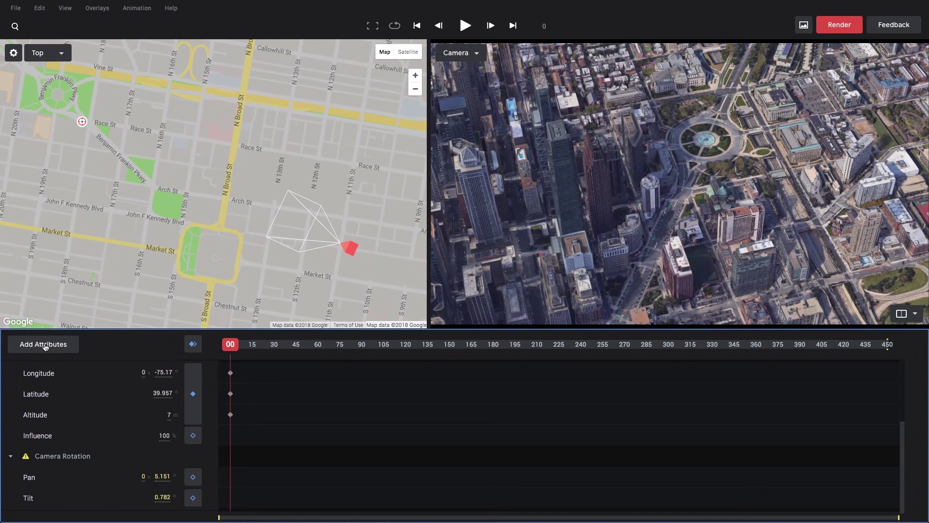
{"action": "left_click", "coordinate": [44, 345]}
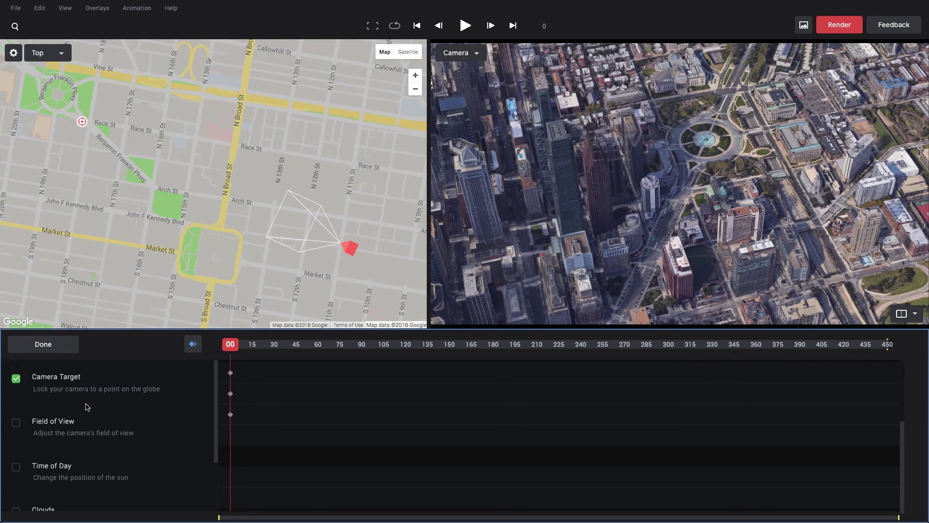
{"action": "left_click", "coordinate": [17, 380]}
{"action": "left_click", "coordinate": [17, 379]}
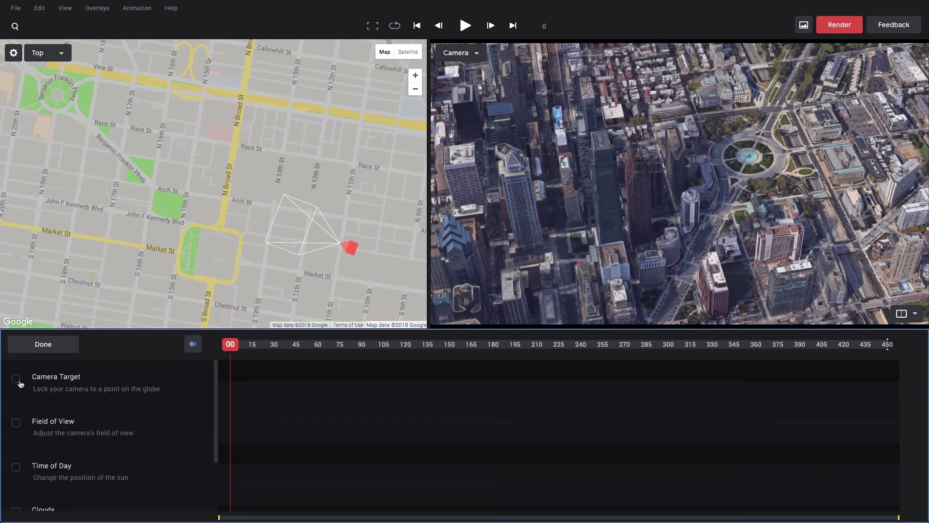
{"action": "left_click", "coordinate": [21, 383]}
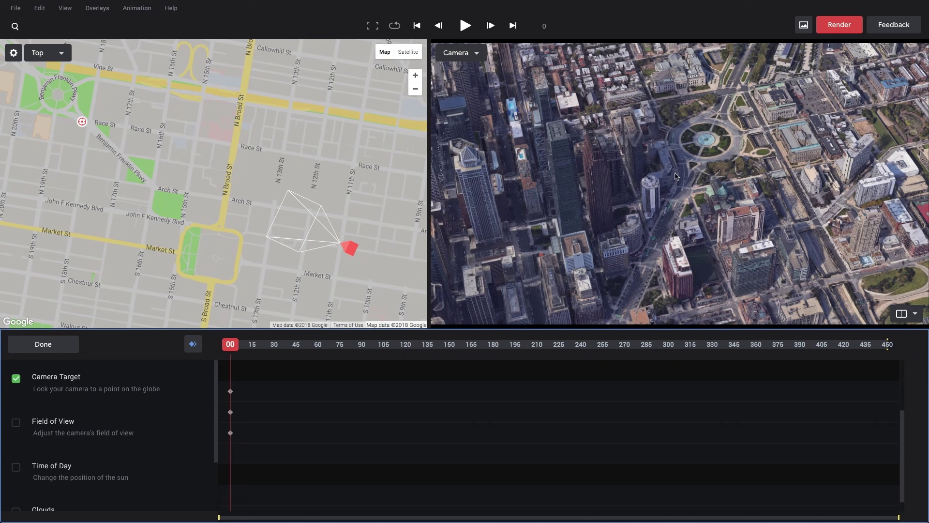
{"action": "left_click", "coordinate": [43, 344]}
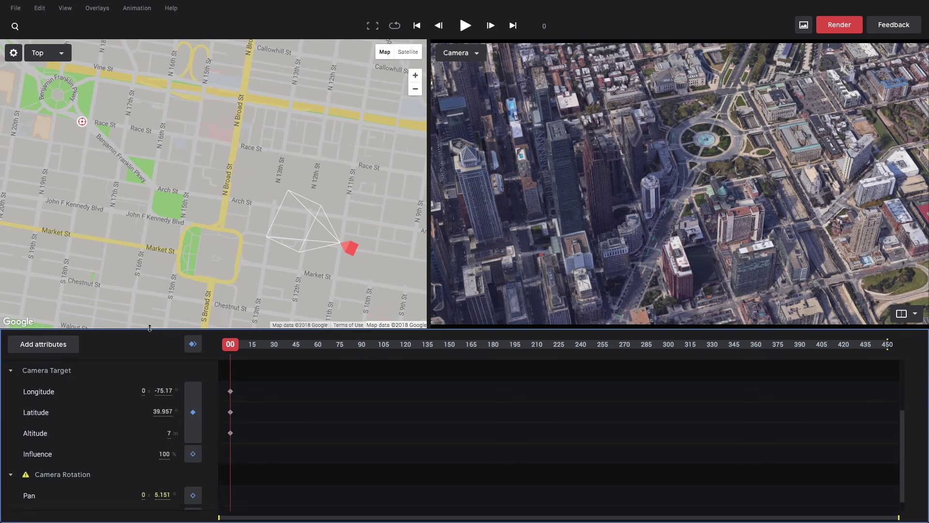
{"action": "left_click", "coordinate": [415, 89]}
Key the camera position at frame 0 after scrubbing and adjusting the top map
{"action": "left_click_drag", "start_coordinate": [250, 78], "coordinate": [263, 124]}
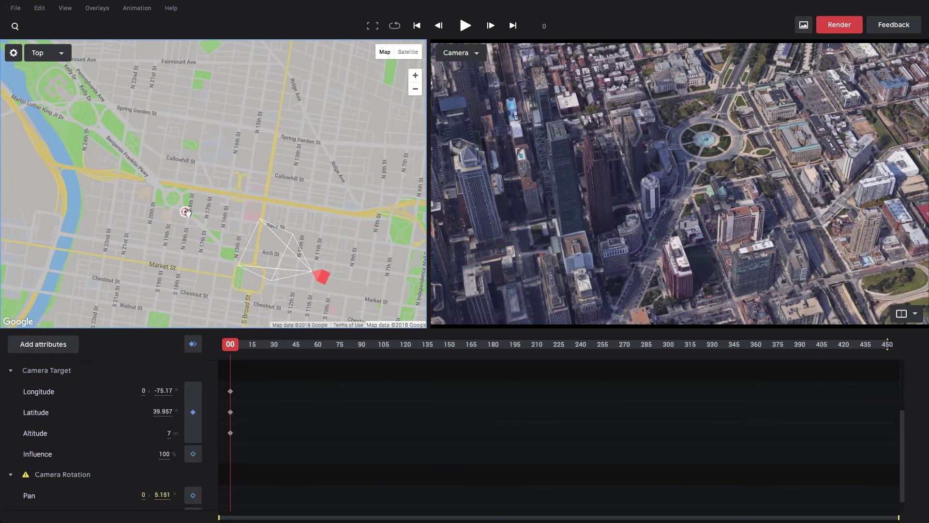
{"action": "left_click_drag", "start_coordinate": [235, 347], "coordinate": [247, 350]}
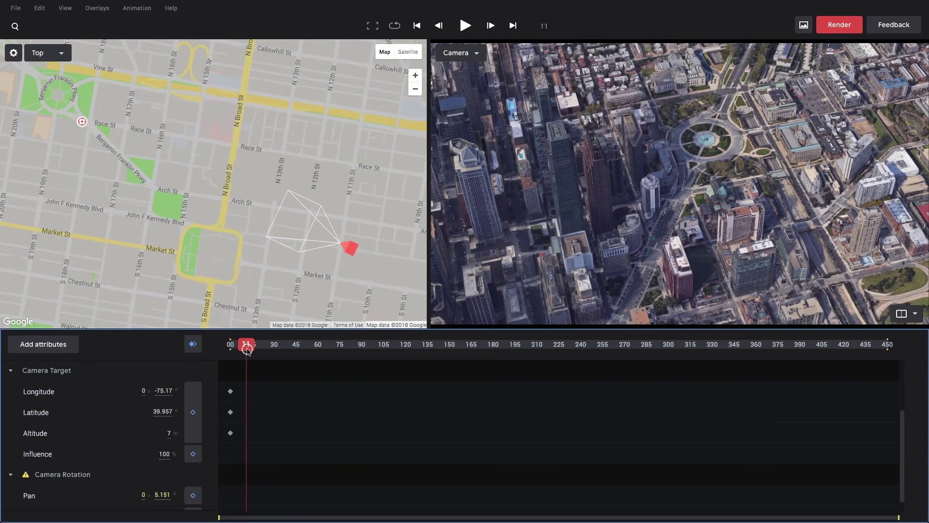
{"action": "left_click_drag", "start_coordinate": [82, 121], "coordinate": [118, 100]}
{"action": "mouse_move", "coordinate": [246, 344]}
{"action": "left_mouse_down"}
{"action": "mouse_move", "coordinate": [254, 344]}
{"action": "mouse_move", "coordinate": [229, 345]}
{"action": "left_mouse_up"}
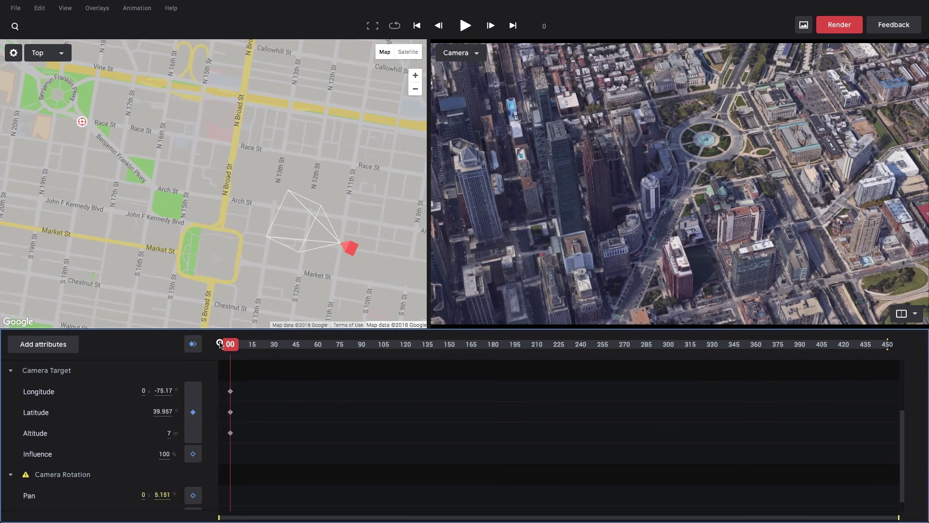
{"action": "scroll", "coordinate": [285, 409], "scroll_direction": "up", "scroll_amount": 2}
{"action": "left_click", "coordinate": [192, 421]}
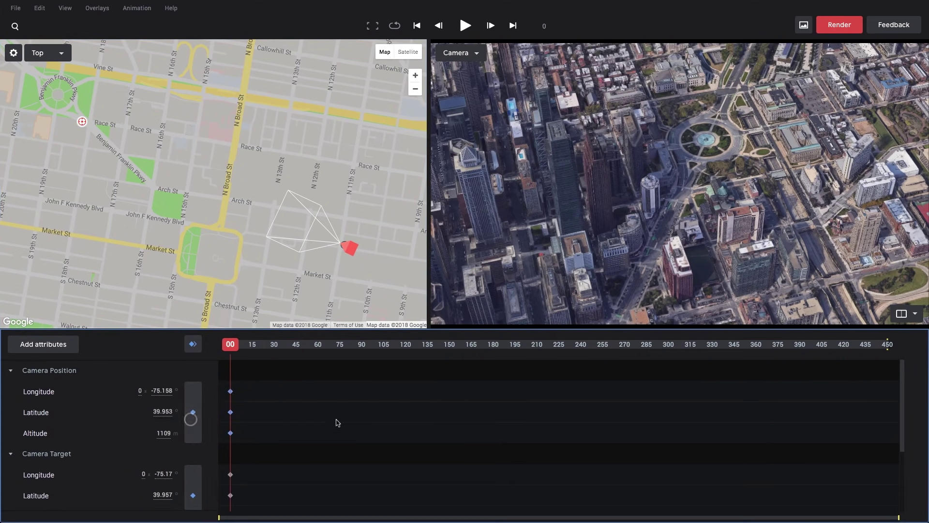
Test unkeyed camera moves, confirm they revert when scrubbing, then jump to frame 450
{"action": "left_click_drag", "start_coordinate": [348, 246], "coordinate": [348, 150]}
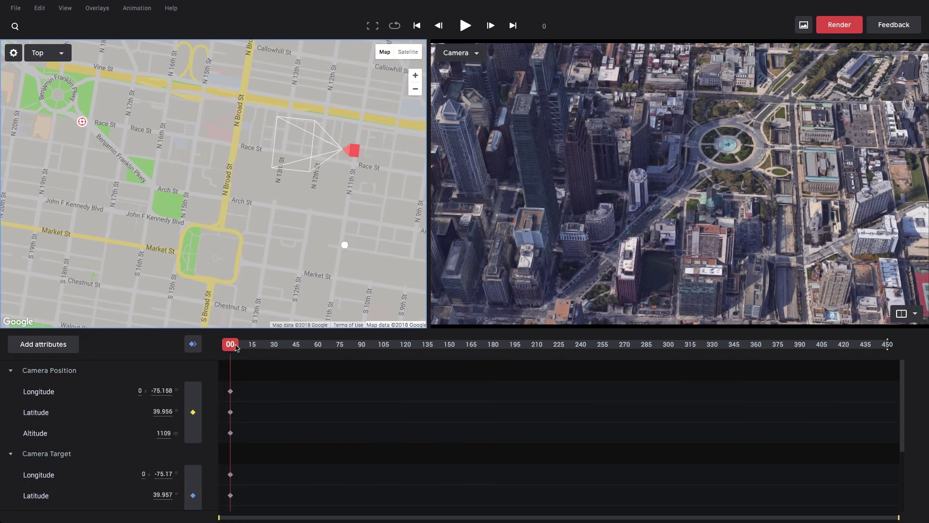
{"action": "left_click", "coordinate": [252, 344]}
{"action": "left_click_drag", "start_coordinate": [252, 344], "coordinate": [216, 348]}
{"action": "mouse_move", "coordinate": [348, 248]}
{"action": "left_mouse_down"}
{"action": "mouse_move", "coordinate": [359, 191]}
{"action": "mouse_move", "coordinate": [295, 141]}
{"action": "mouse_move", "coordinate": [242, 169]}
{"action": "left_mouse_up"}
{"action": "left_click", "coordinate": [261, 344]}
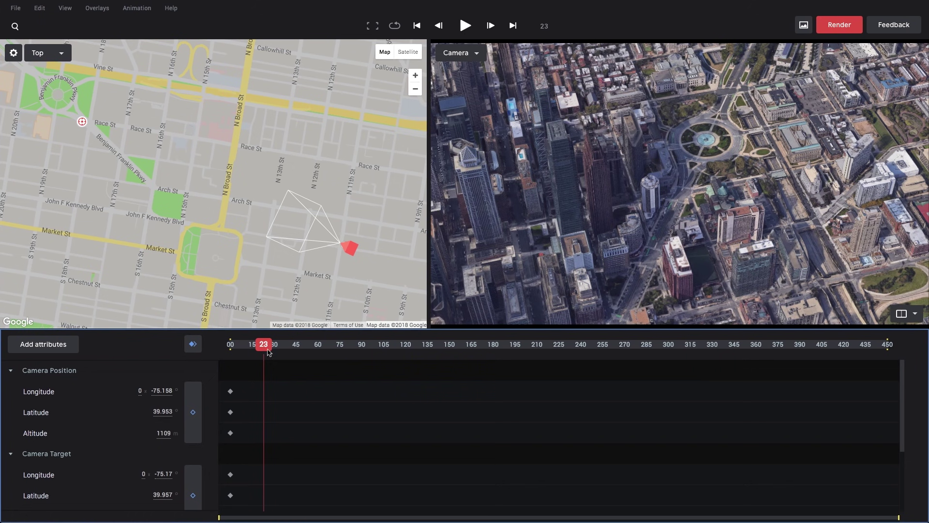
{"action": "left_click_drag", "start_coordinate": [263, 344], "coordinate": [198, 341]}
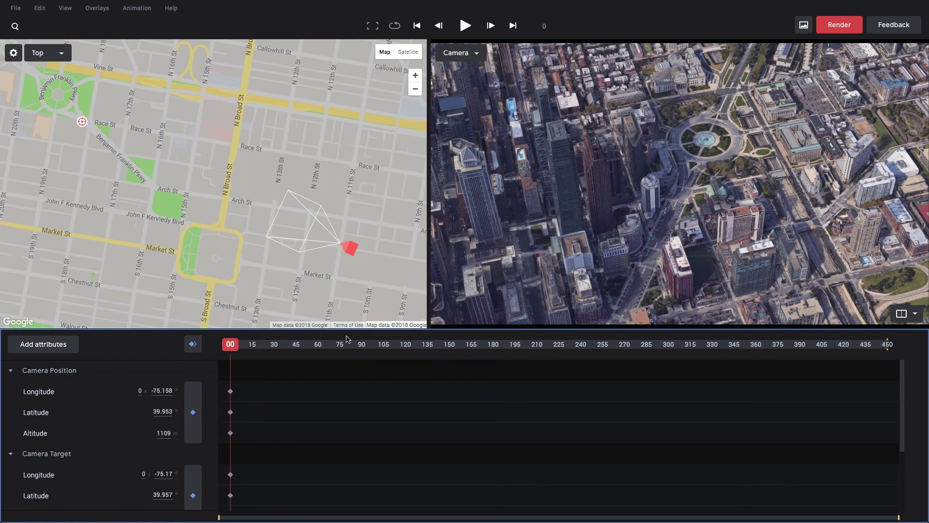
{"action": "key", "text": "End"}
Key the Camera Target at frame 450 on the north-west museum, 39.965, -75.181
{"action": "left_click", "coordinate": [416, 88]}
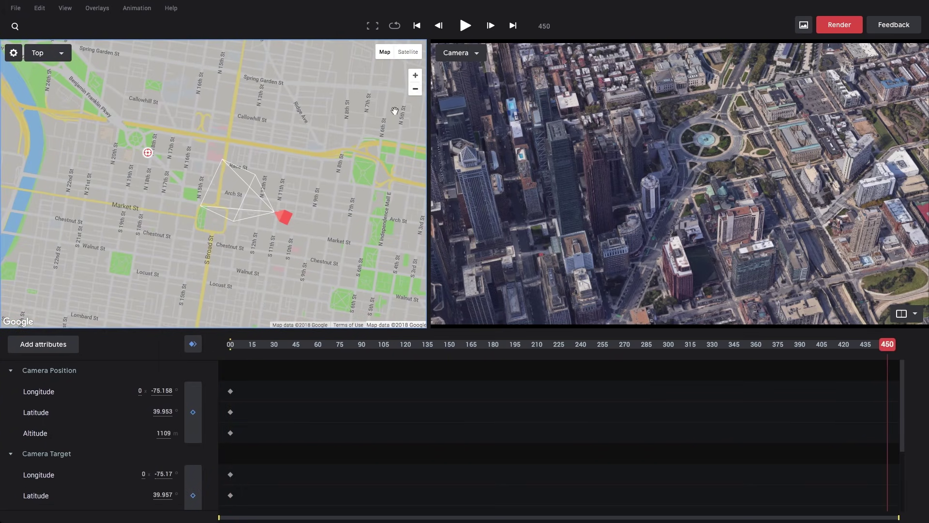
{"action": "mouse_move", "coordinate": [180, 153]}
{"action": "left_mouse_down"}
{"action": "mouse_move", "coordinate": [273, 216]}
{"action": "mouse_move", "coordinate": [218, 191]}
{"action": "mouse_move", "coordinate": [112, 91]}
{"action": "left_mouse_up"}
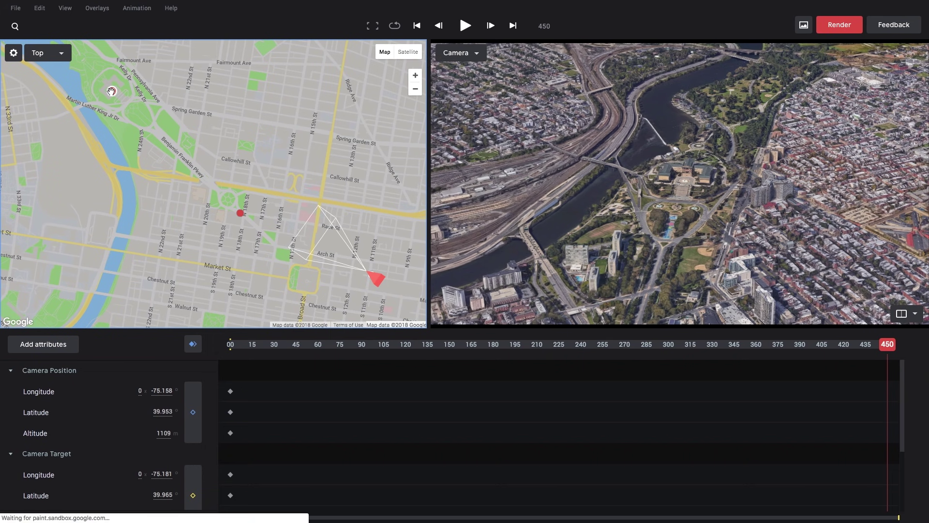
{"action": "left_click_drag", "start_coordinate": [188, 156], "coordinate": [191, 168]}
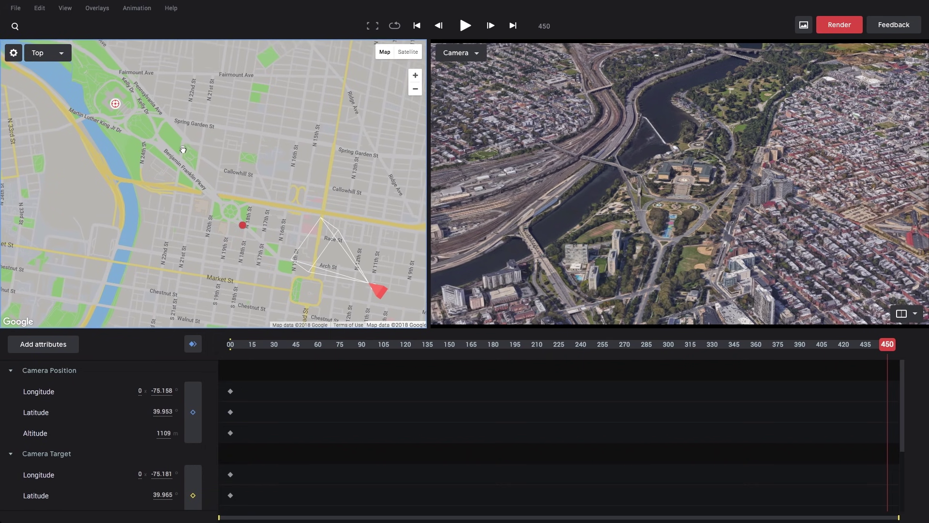
{"action": "left_click", "coordinate": [196, 493]}
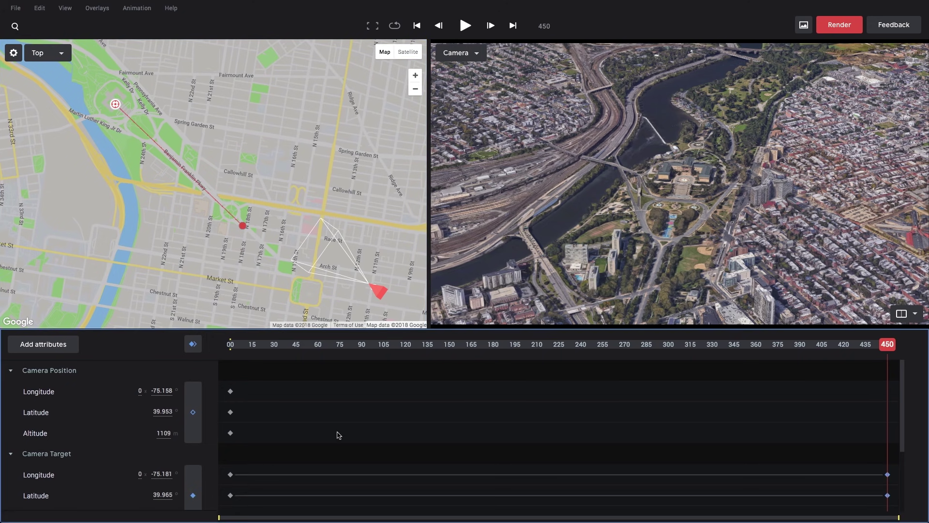
Move the camera to Spring Garden St (39.964, -75.171) and key its position at frame 450
{"action": "mouse_move", "coordinate": [379, 292]}
{"action": "left_mouse_down"}
{"action": "mouse_move", "coordinate": [255, 149]}
{"action": "mouse_move", "coordinate": [199, 118]}
{"action": "mouse_move", "coordinate": [224, 127]}
{"action": "left_mouse_up"}
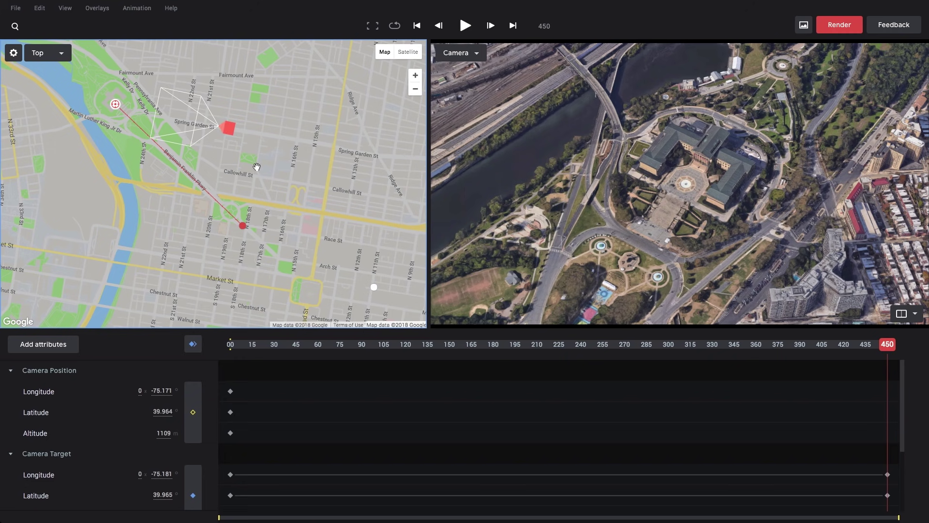
{"action": "left_click", "coordinate": [192, 412]}
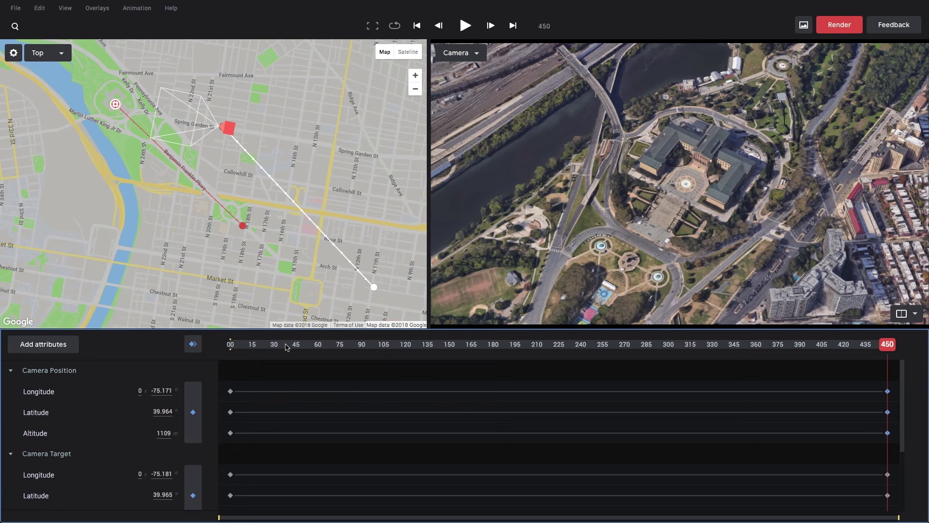
Preview the straight flyover and try camera moves north, undoing each test change
{"action": "key", "text": "super+Left"}
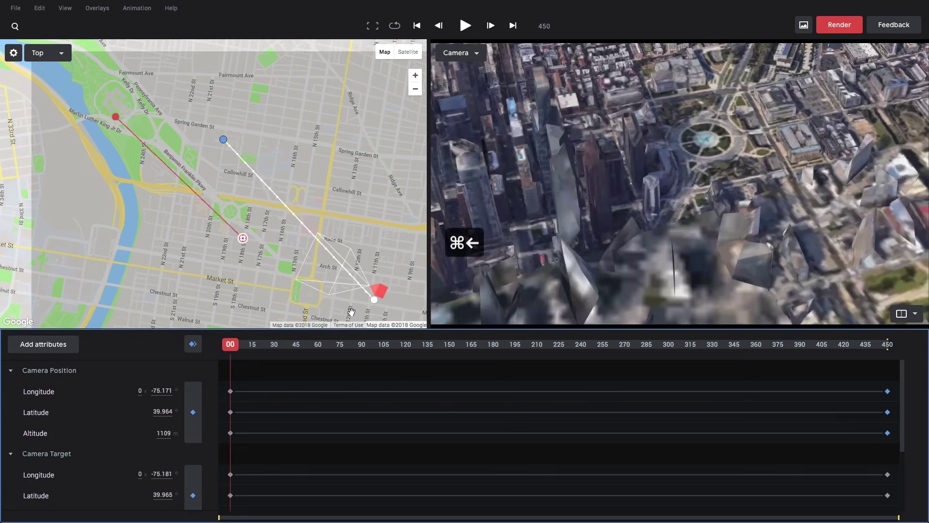
{"action": "key", "text": "space"}
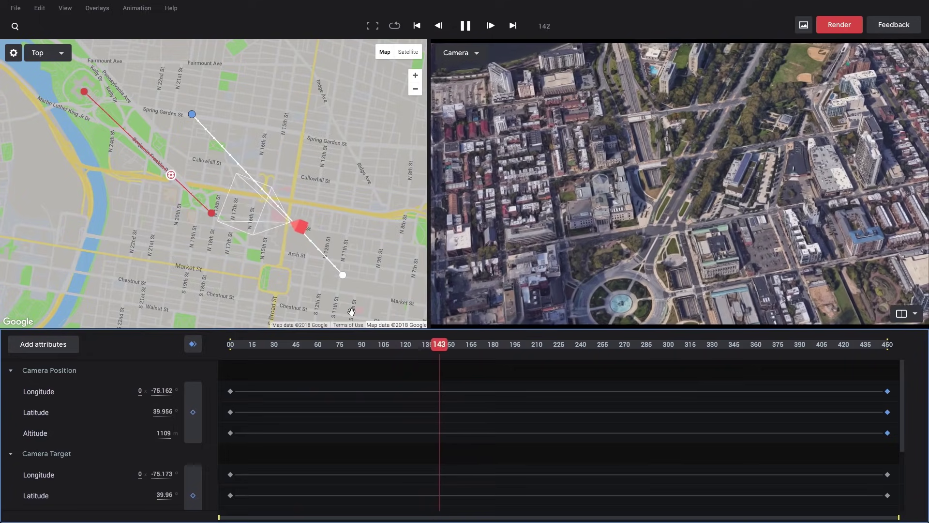
{"action": "key", "text": "space"}
{"action": "left_click_drag", "start_coordinate": [192, 114], "coordinate": [248, 104]}
{"action": "key", "text": "super+z"}
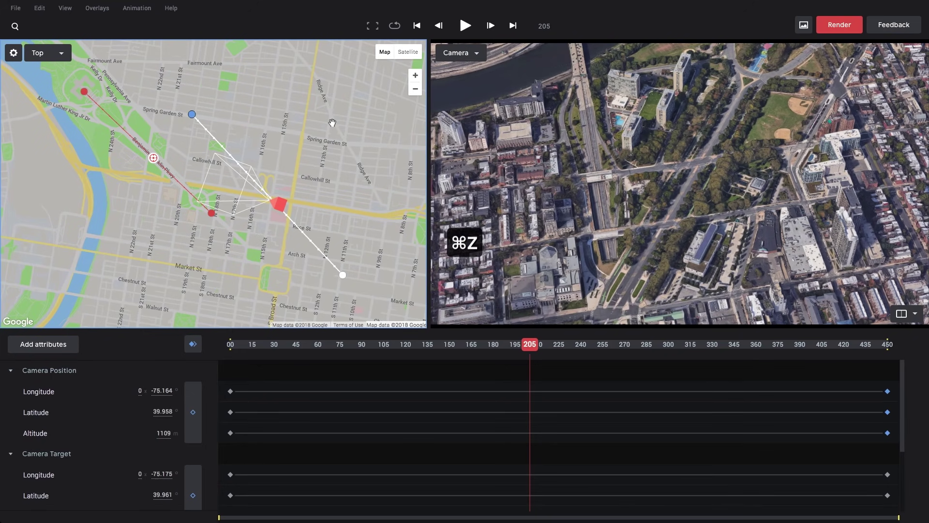
{"action": "left_click", "coordinate": [192, 115]}
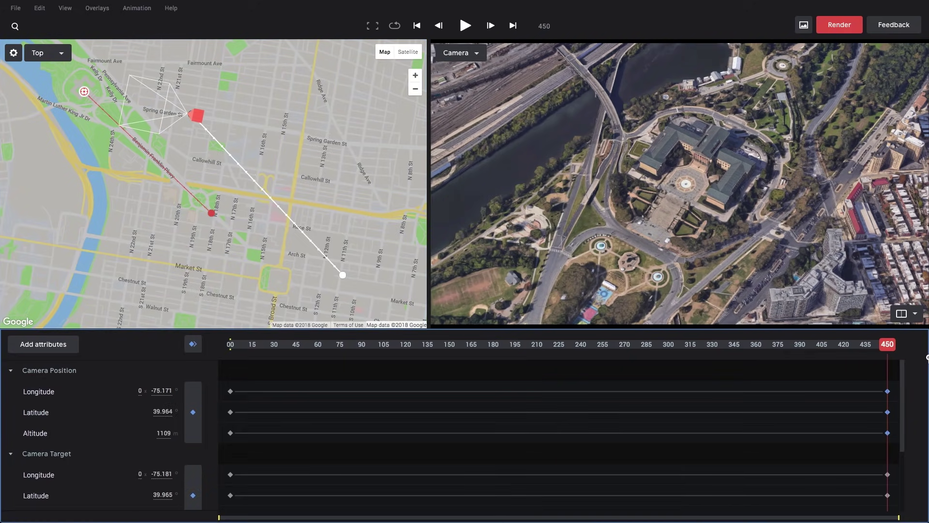
{"action": "left_click_drag", "start_coordinate": [189, 118], "coordinate": [265, 85]}
{"action": "left_click", "coordinate": [193, 412]}
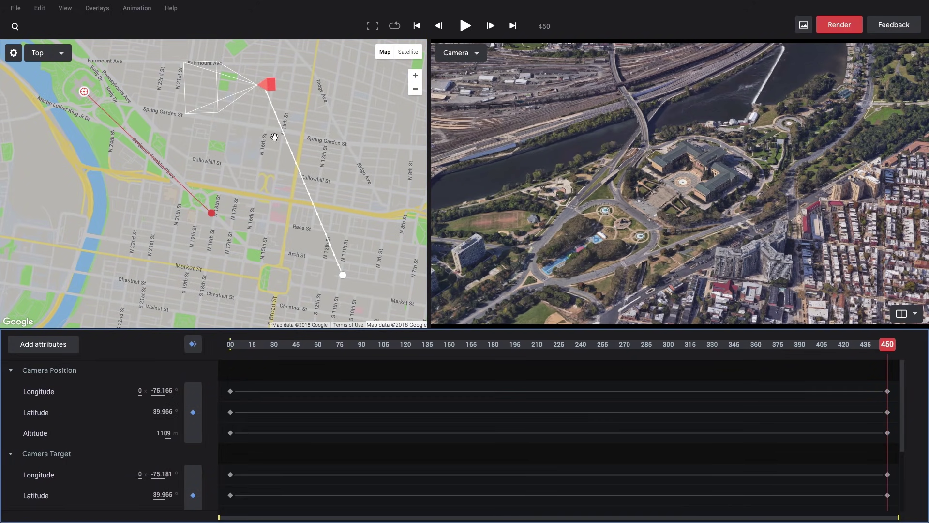
{"action": "key", "text": "super+z"}
Replay the preview, then at frame 204 pull the camera north-east to 39.963, -75.155
{"action": "mouse_move", "coordinate": [433, 352]}
{"action": "left_mouse_down"}
{"action": "mouse_move", "coordinate": [268, 358]}
{"action": "mouse_move", "coordinate": [299, 359]}
{"action": "left_mouse_up"}
{"action": "key", "text": "space"}
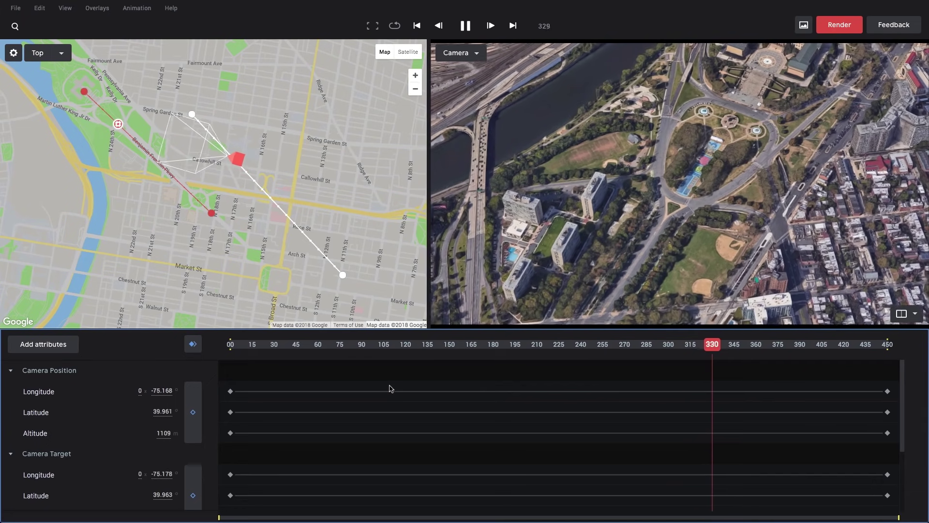
{"action": "key", "text": "space"}
{"action": "left_click_drag", "start_coordinate": [612, 353], "coordinate": [529, 347]}
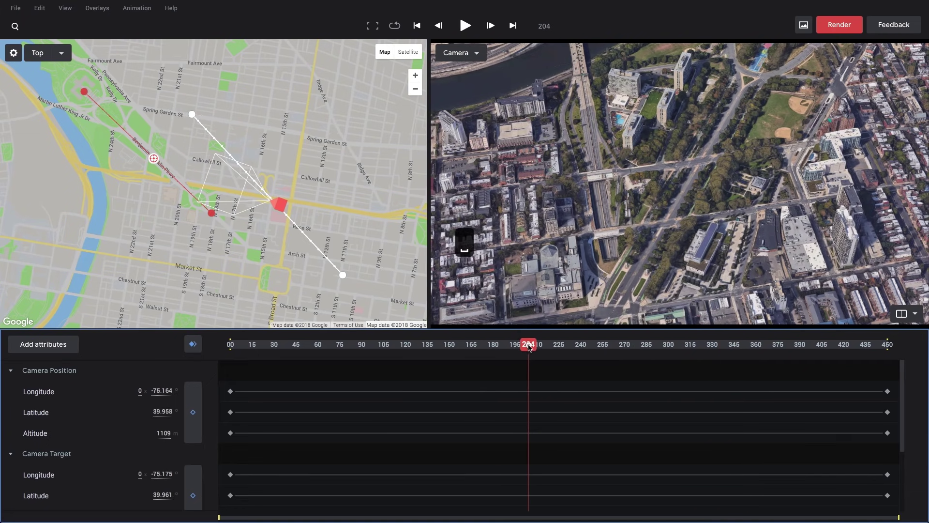
{"action": "left_click", "coordinate": [415, 89]}
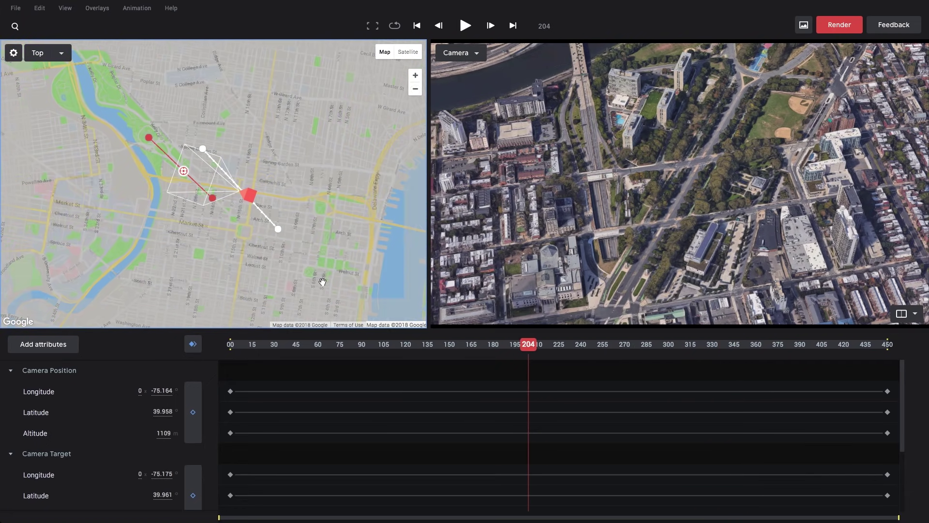
{"action": "mouse_move", "coordinate": [253, 193]}
{"action": "left_mouse_down"}
{"action": "mouse_move", "coordinate": [288, 168]}
{"action": "mouse_move", "coordinate": [311, 178]}
{"action": "mouse_move", "coordinate": [329, 170]}
{"action": "mouse_move", "coordinate": [306, 141]}
{"action": "mouse_move", "coordinate": [292, 155]}
{"action": "left_mouse_up"}
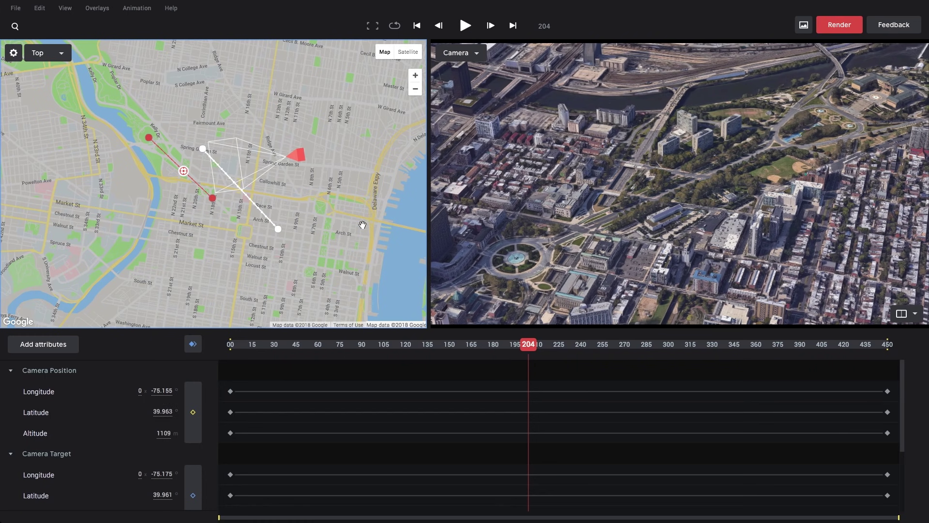
Key the camera position at frame 204 and drag the tangent handle into a wider arc
{"action": "left_click", "coordinate": [193, 409]}
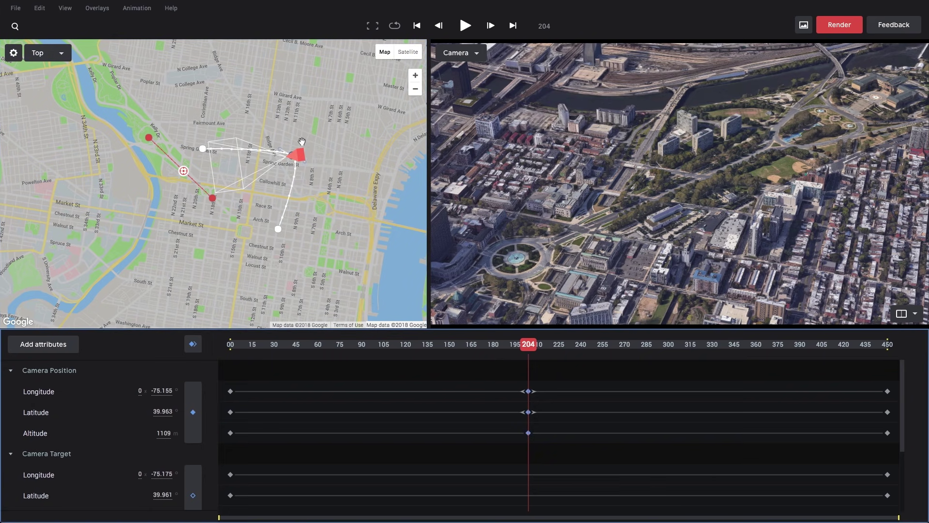
{"action": "left_click_drag", "start_coordinate": [438, 342], "coordinate": [332, 344]}
{"action": "key", "text": "space"}
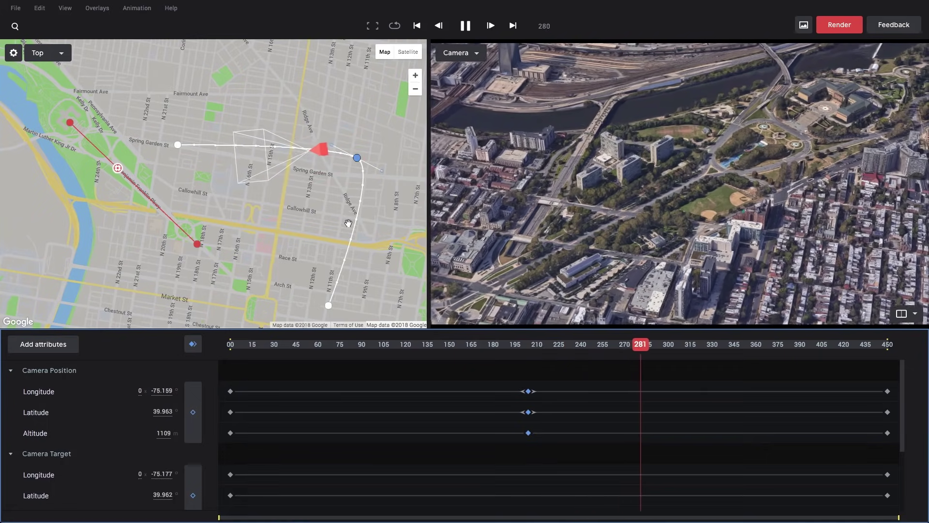
{"action": "key", "text": "space"}
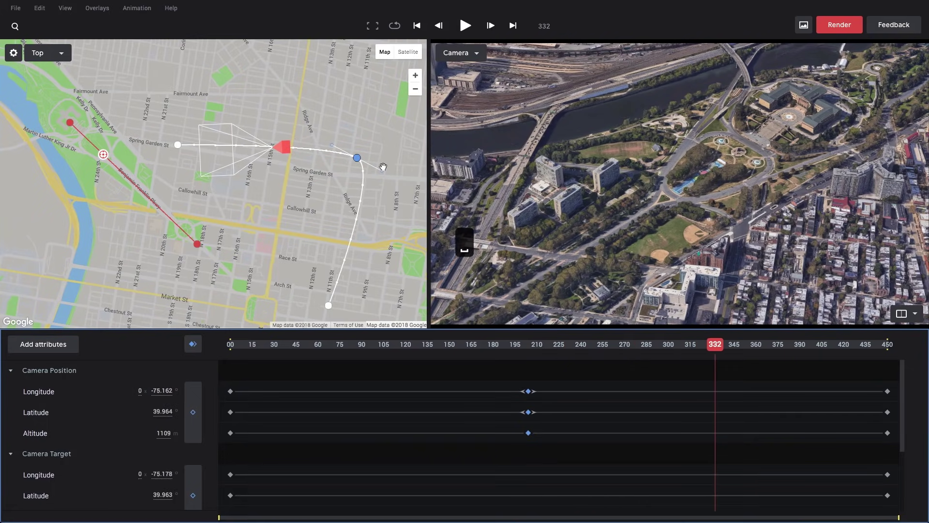
{"action": "left_click_drag", "start_coordinate": [381, 183], "coordinate": [397, 204]}
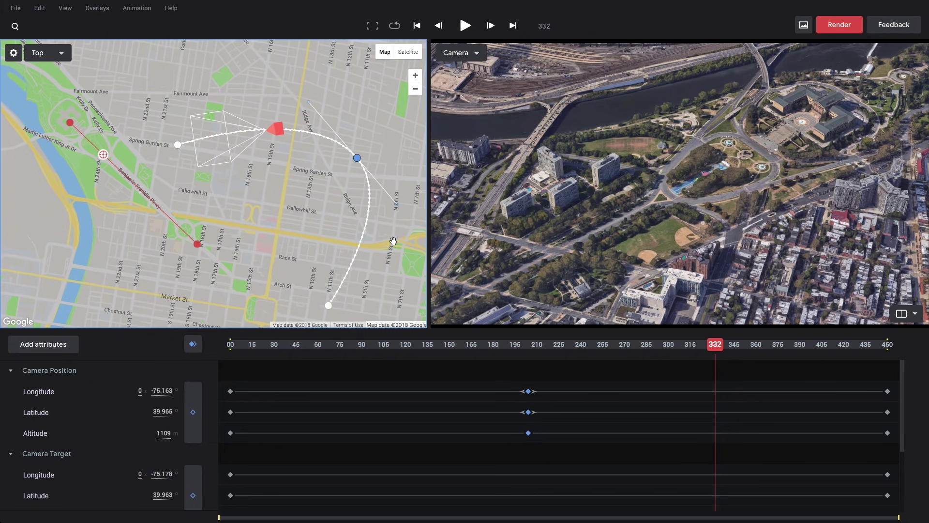
Make the middle keyframe point smooth so the path curves through it instead of cornering
{"action": "right_click", "coordinate": [357, 157]}
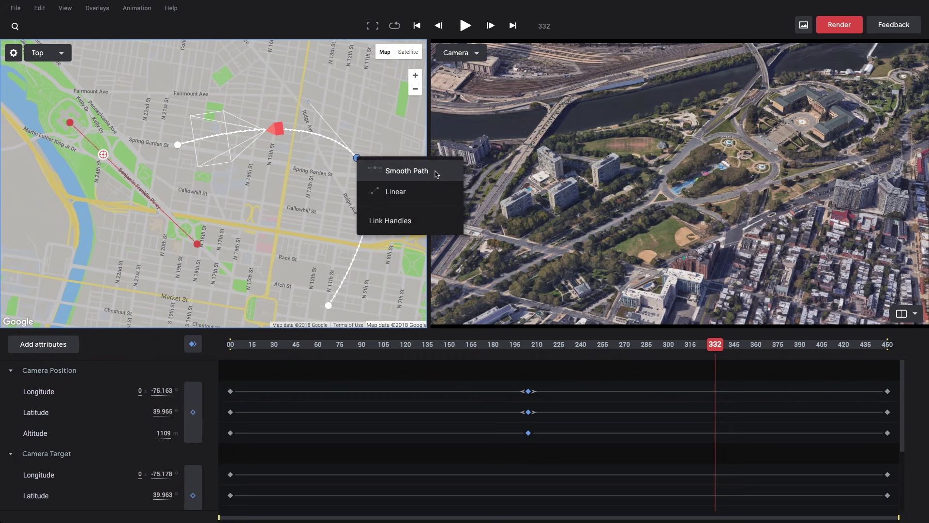
{"action": "left_click", "coordinate": [407, 171]}
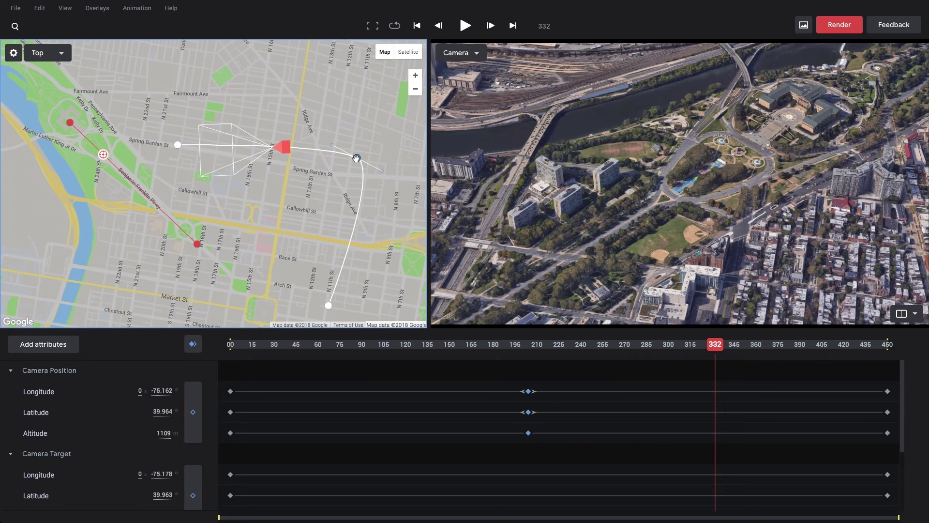
{"action": "left_click_drag", "start_coordinate": [382, 171], "coordinate": [394, 205]}
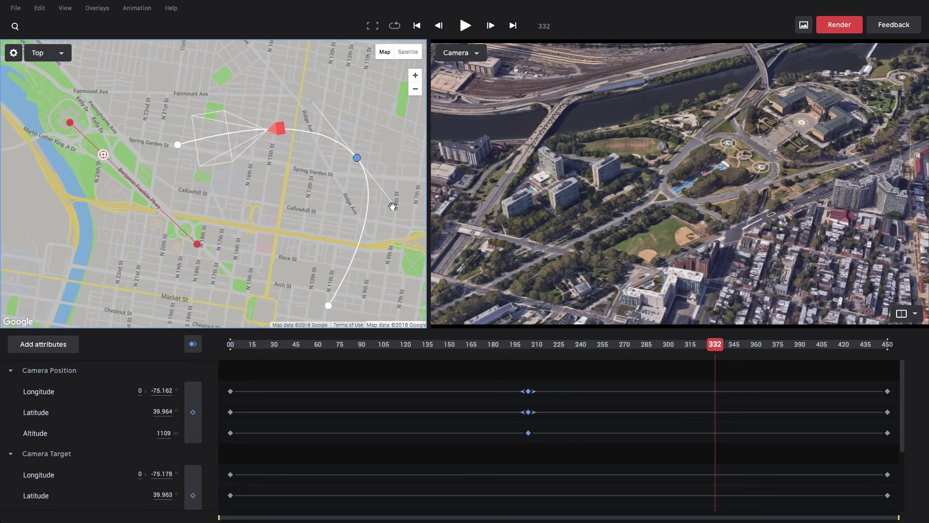
{"action": "right_click", "coordinate": [357, 157]}
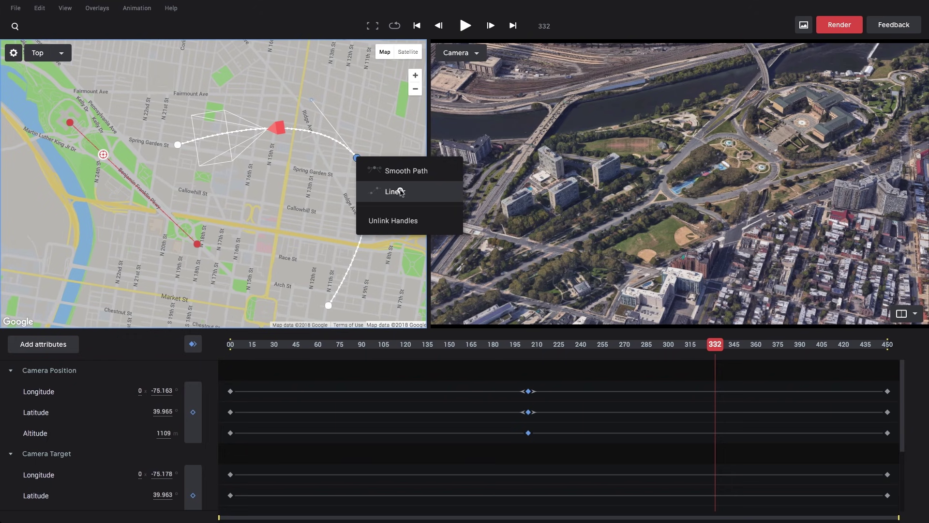
{"action": "left_click", "coordinate": [395, 191]}
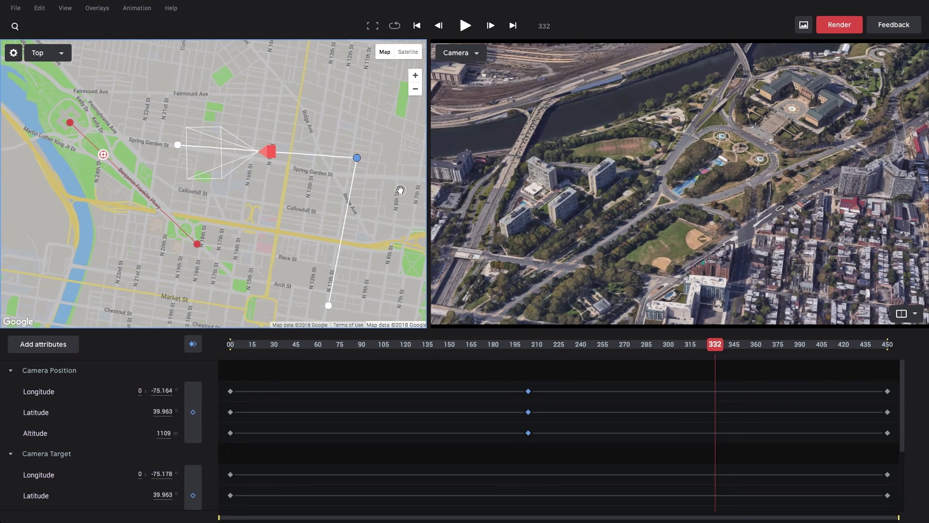
{"action": "double_click", "coordinate": [357, 157]}
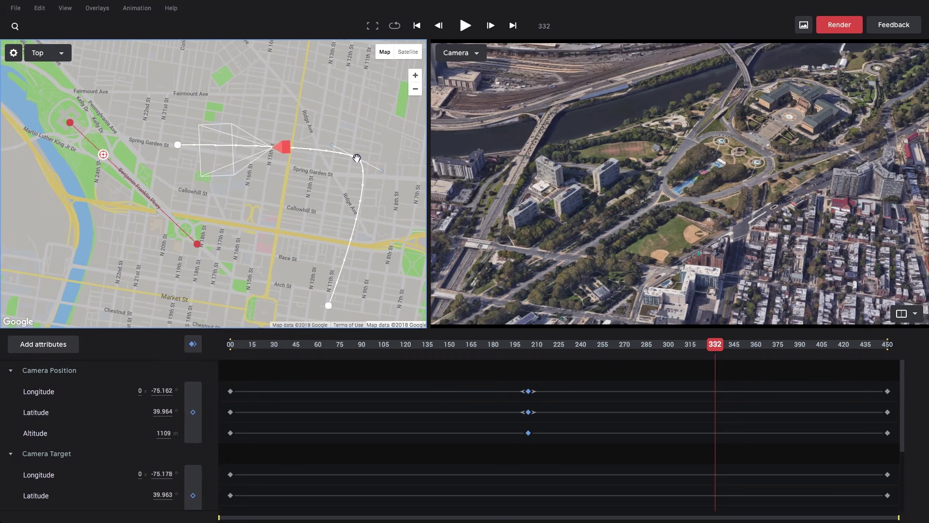
{"action": "key", "text": "super+z"}
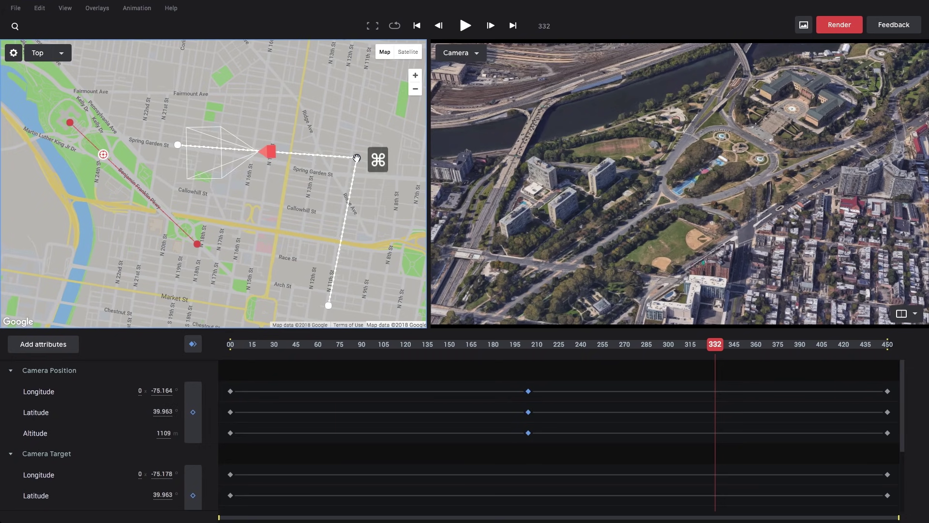
{"action": "key", "text": "super+shift+z"}
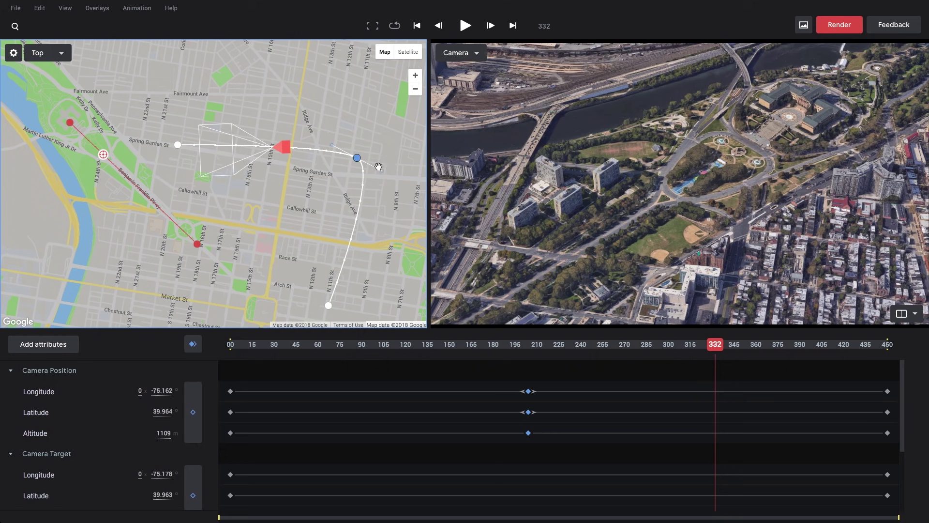
Try Unlink Handles on the middle point, undo the looped result, and recentre the map
{"action": "right_click", "coordinate": [358, 158]}
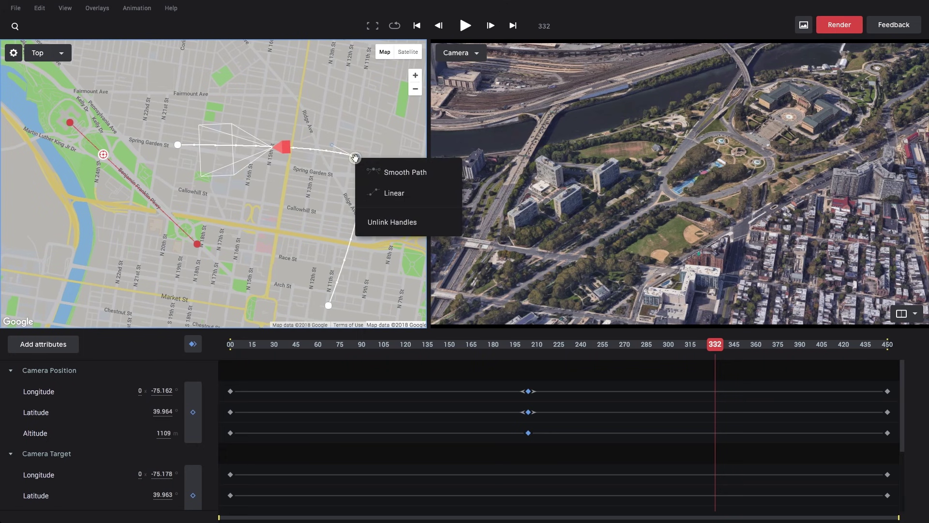
{"action": "left_click", "coordinate": [383, 221]}
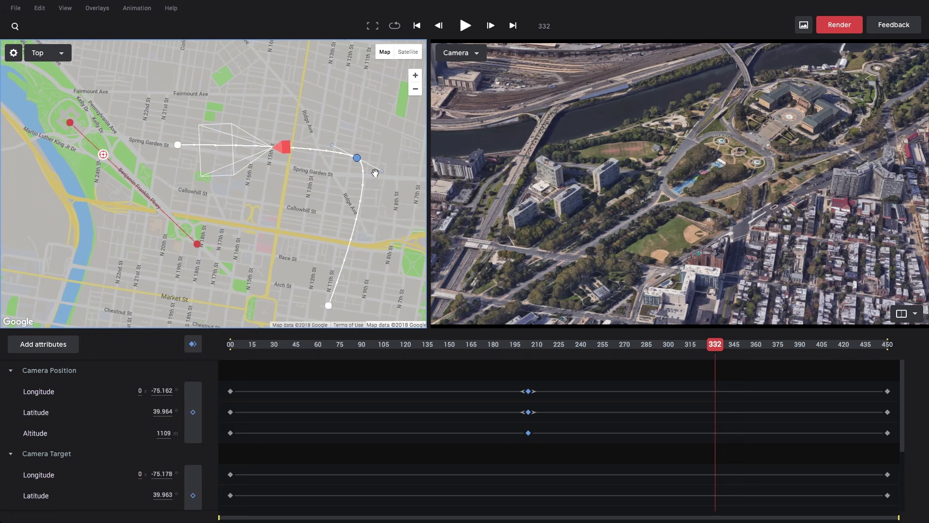
{"action": "left_click_drag", "start_coordinate": [382, 171], "coordinate": [402, 101]}
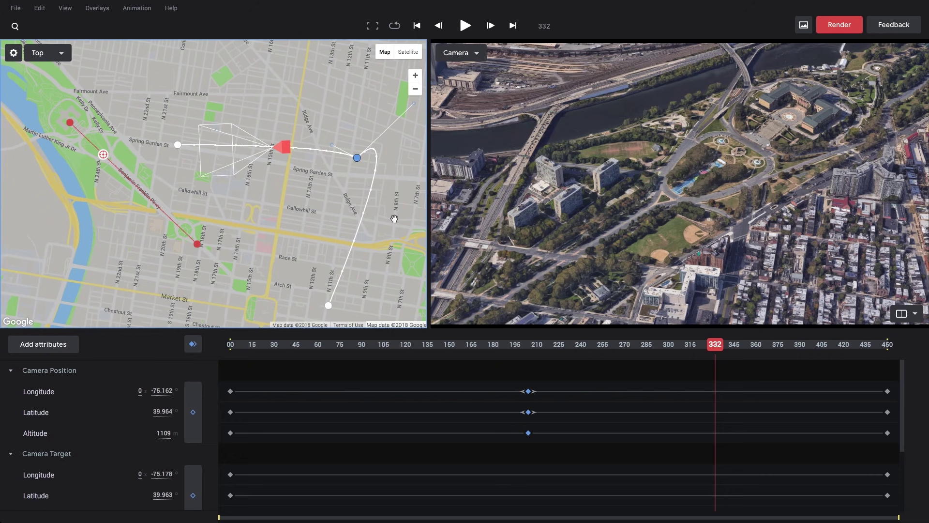
{"action": "key", "text": "super+z"}
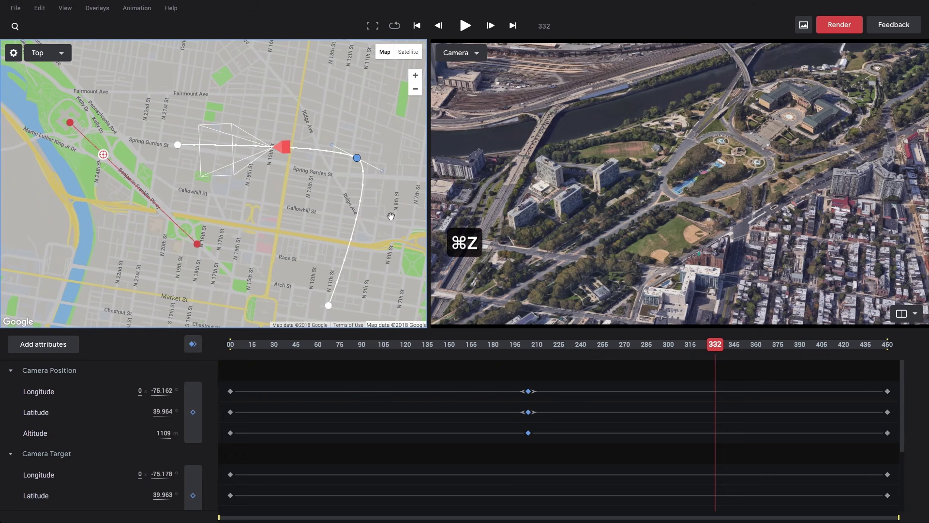
{"action": "left_click_drag", "start_coordinate": [382, 143], "coordinate": [360, 240]}
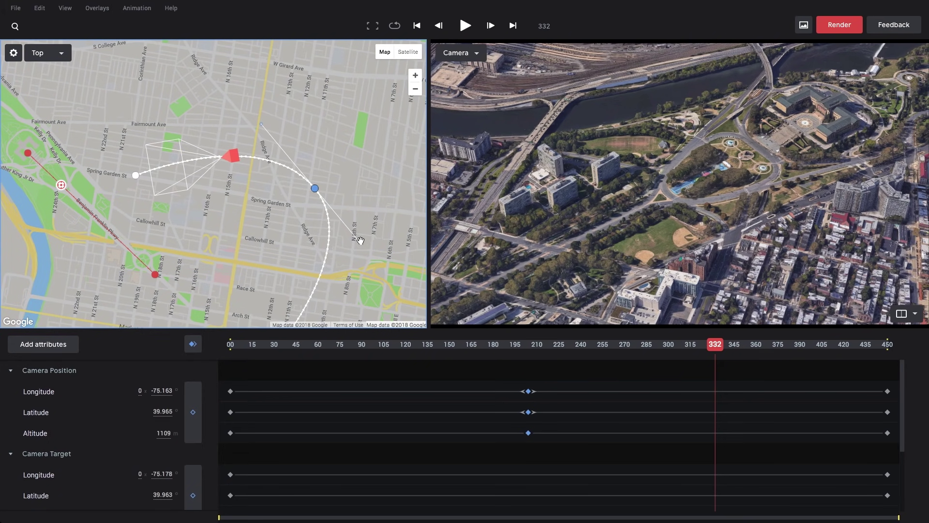
Switch the map to the North elevation view and scrub back to around frame 95
{"action": "left_click", "coordinate": [61, 54]}
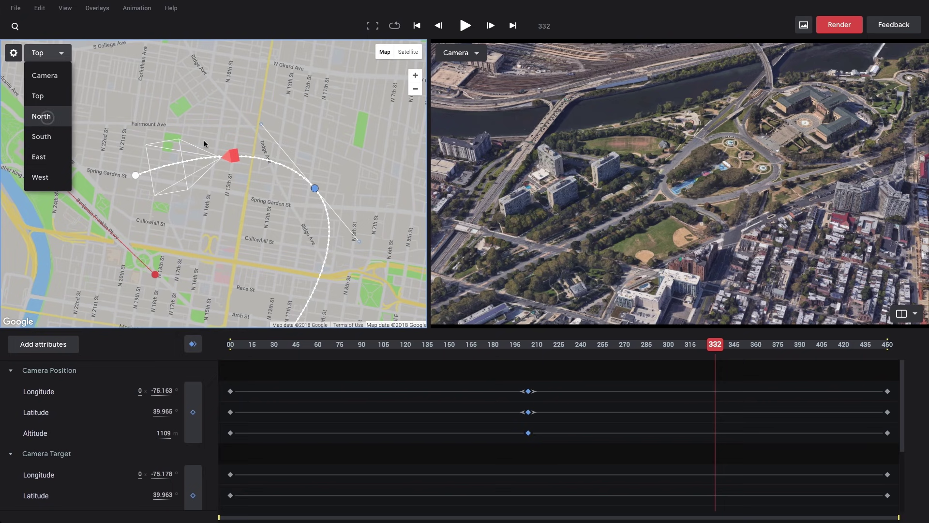
{"action": "left_click", "coordinate": [43, 116]}
{"action": "mouse_move", "coordinate": [712, 344]}
{"action": "left_mouse_down"}
{"action": "mouse_move", "coordinate": [353, 345]}
{"action": "mouse_move", "coordinate": [369, 344]}
{"action": "left_mouse_up"}
Test lowering the middle point to about 930 m, undo, and return to the top-down view
{"action": "left_click_drag", "start_coordinate": [361, 74], "coordinate": [360, 156]}
{"action": "left_click_drag", "start_coordinate": [295, 157], "coordinate": [310, 185]}
{"action": "mouse_move", "coordinate": [369, 345]}
{"action": "left_mouse_down"}
{"action": "mouse_move", "coordinate": [765, 345]}
{"action": "mouse_move", "coordinate": [326, 345]}
{"action": "left_mouse_up"}
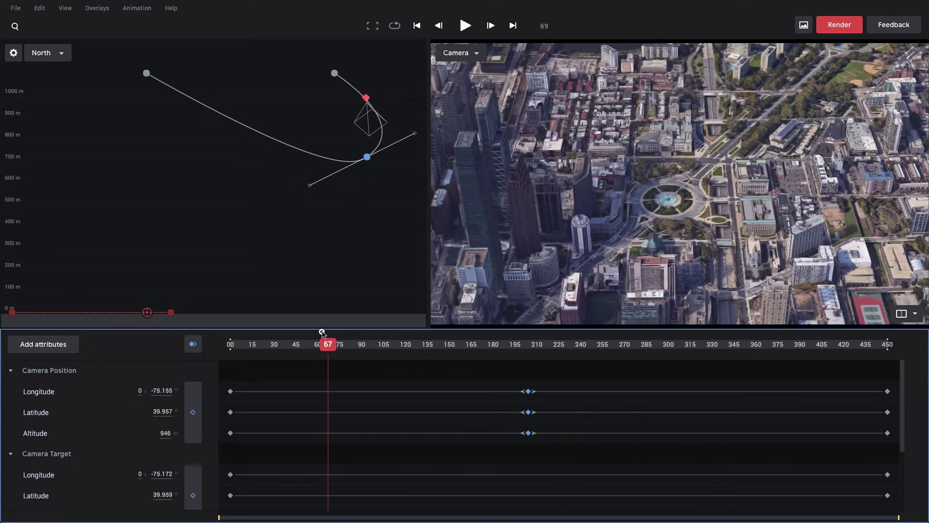
{"action": "key", "text": "super+z"}
{"action": "key", "text": "super+z"}
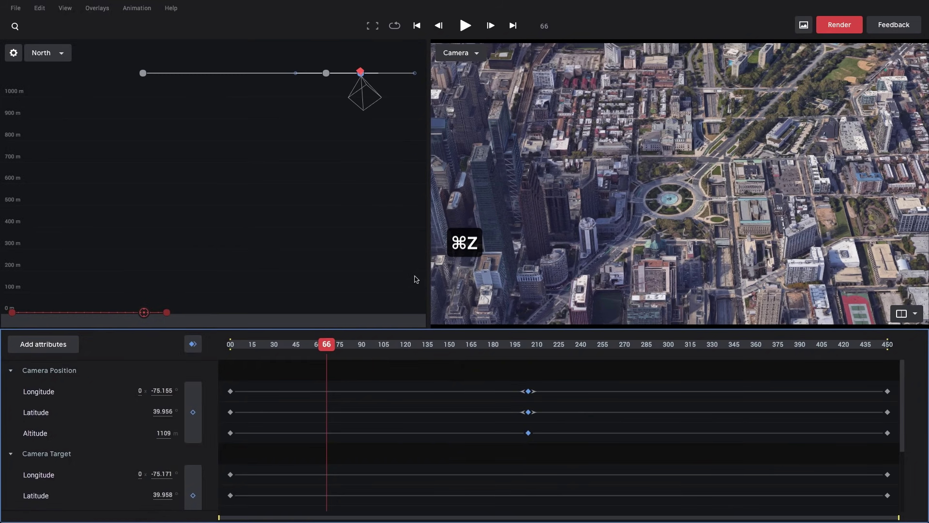
{"action": "left_click", "coordinate": [61, 52]}
{"action": "left_click", "coordinate": [56, 95]}
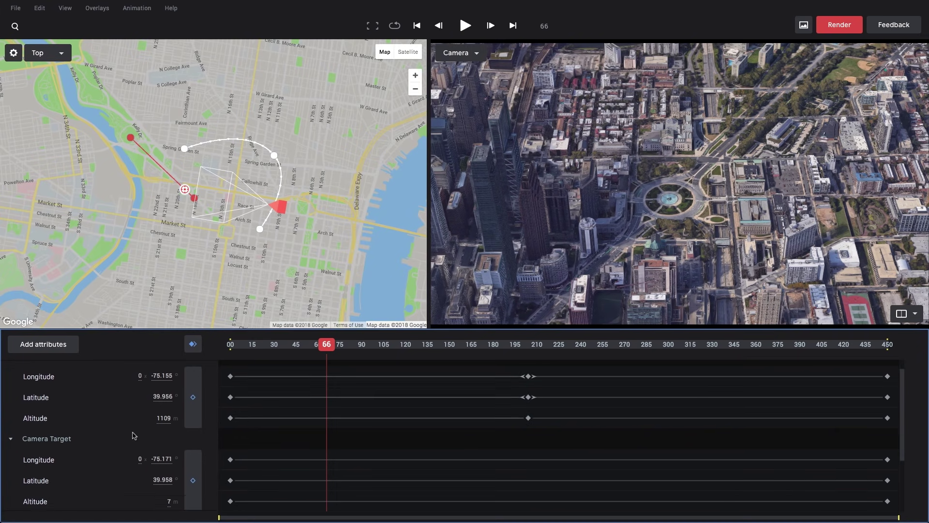
Move the playhead to frame 0 and bring Camera Target Influence and Camera Rotation into view
{"action": "scroll", "coordinate": [127, 429], "scroll_direction": "down", "scroll_amount": 2}
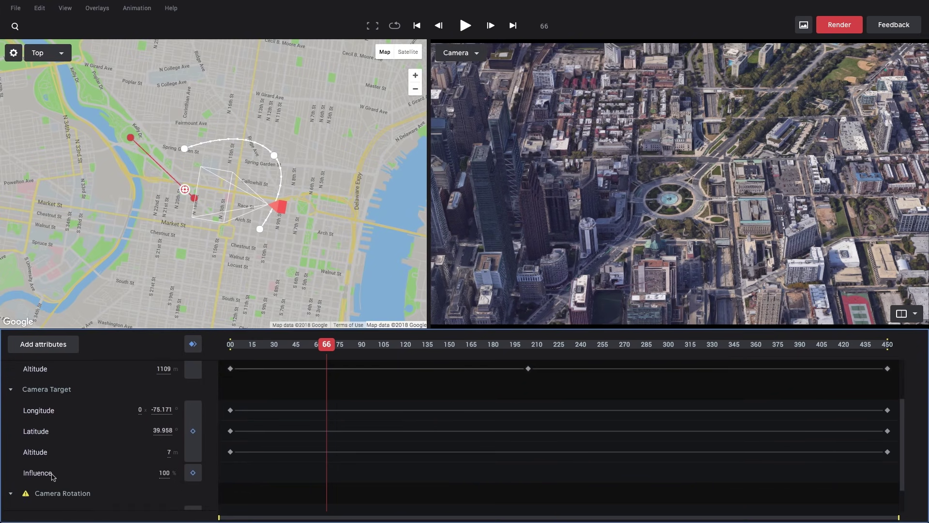
{"action": "left_click_drag", "start_coordinate": [334, 345], "coordinate": [203, 345]}
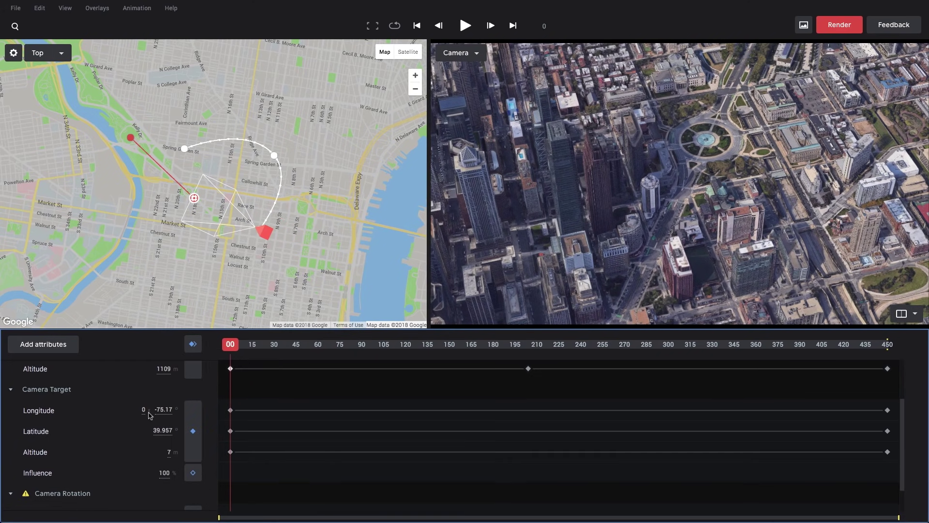
{"action": "scroll", "coordinate": [150, 415], "scroll_direction": "down", "scroll_amount": 1}
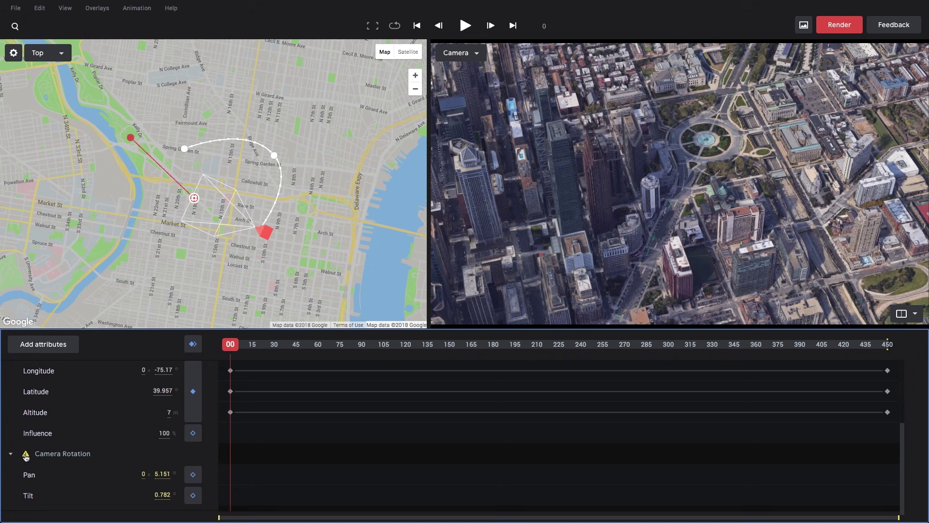
{"action": "mouse_move", "coordinate": [26, 456]}
Set Camera Target Influence to 0 at frame 0, creating a keyframe
{"action": "left_click", "coordinate": [163, 433]}
{"action": "type", "text": "0"}
{"action": "key", "text": "Return"}
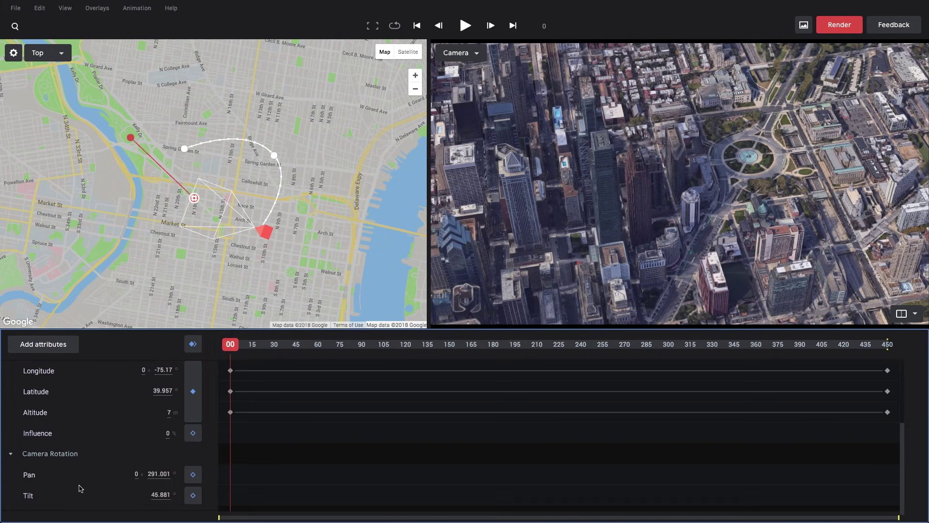
Rotate the camera pan across the city, preview, and return to frame 0
{"action": "left_click_drag", "start_coordinate": [239, 475], "coordinate": [503, 465]}
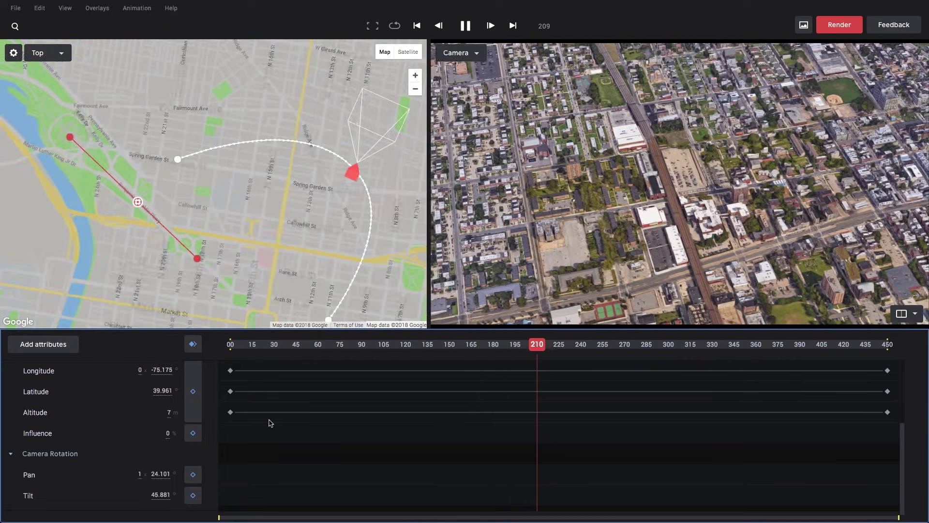
{"action": "key", "text": "space"}
{"action": "key", "text": "Home"}
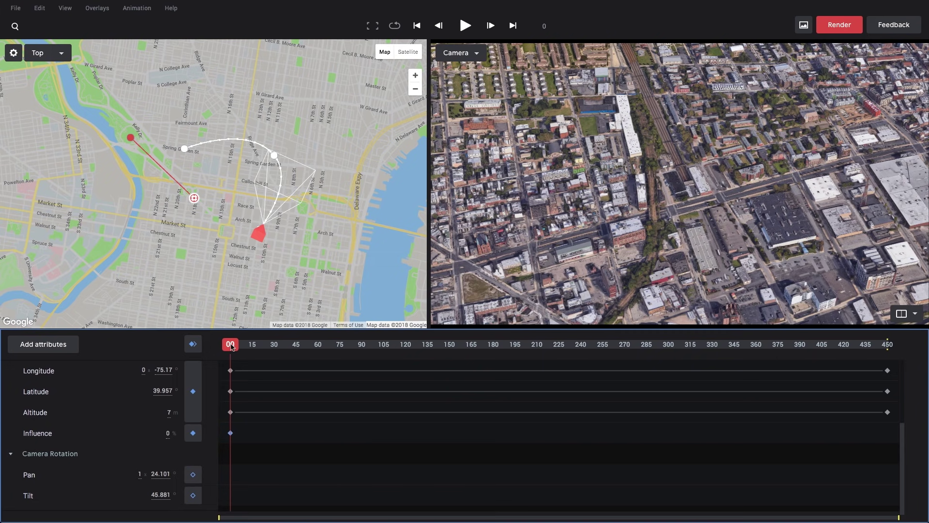
Keyframe Influence at 100% on frame 240, then preview the ramp from frame 0
{"action": "left_click_drag", "start_coordinate": [231, 346], "coordinate": [582, 363]}
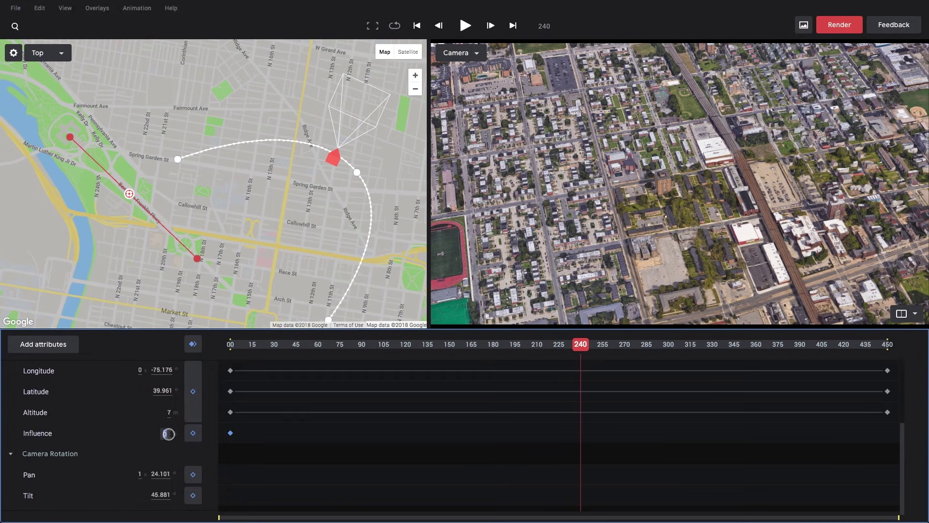
{"action": "key", "text": "Return"}
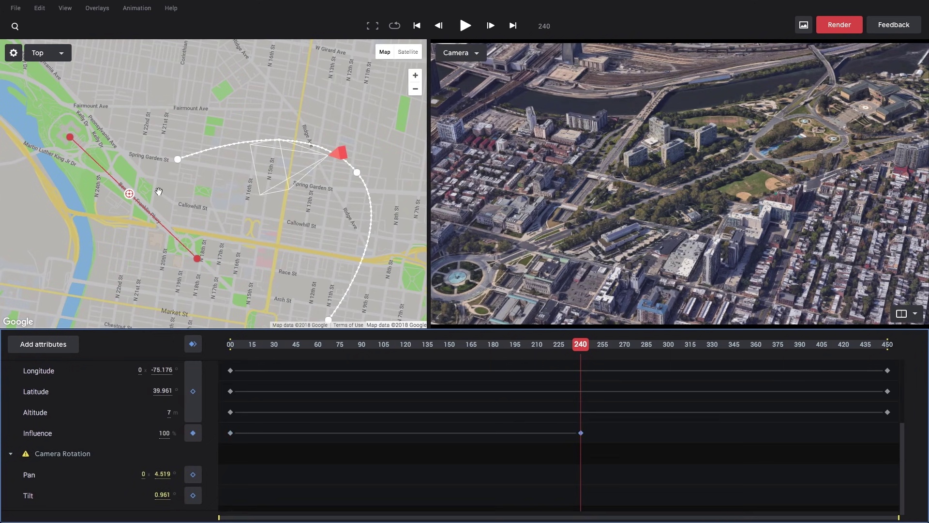
{"action": "key", "text": "Home"}
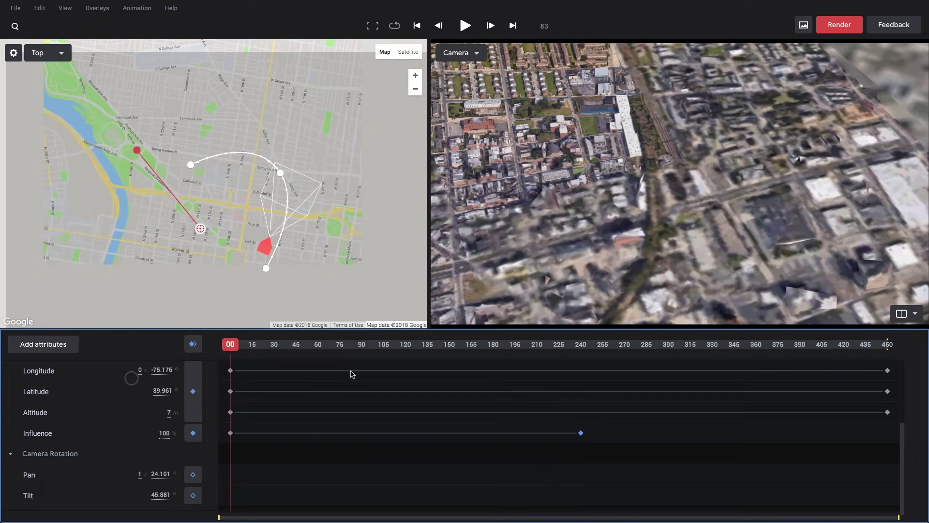
{"action": "key", "text": "space"}
{"action": "left_click_drag", "start_coordinate": [284, 349], "coordinate": [216, 378]}
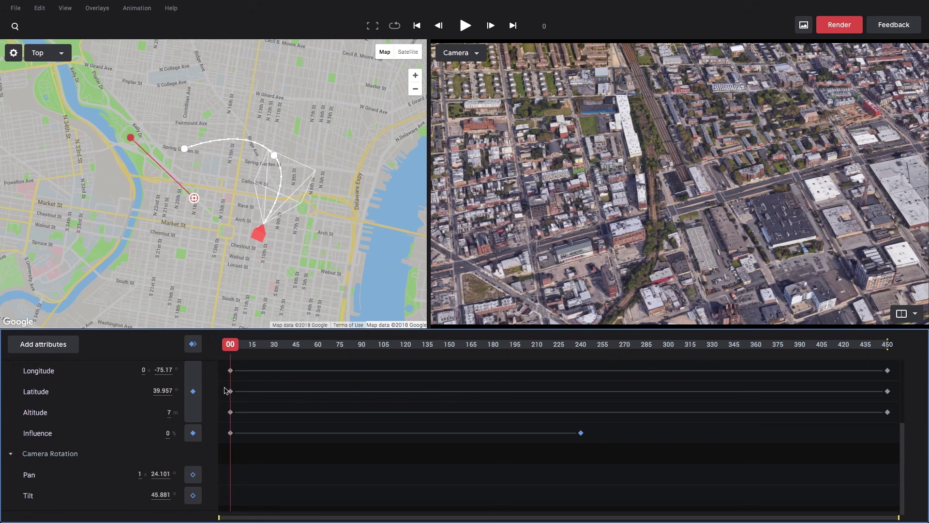
Add and lengthen Bezier handles on the 0% and 100% Influence keyframes, then preview the easing
{"action": "left_click", "coordinate": [108, 438]}
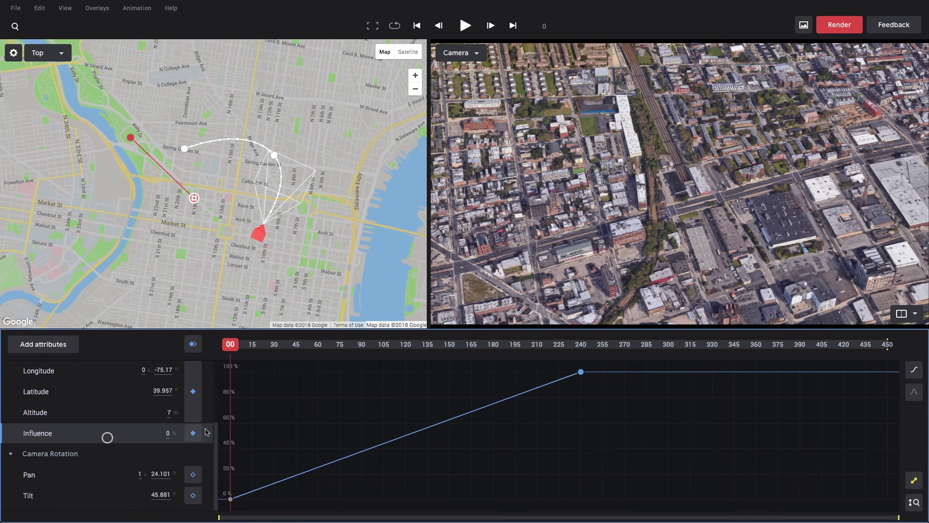
{"action": "left_click", "coordinate": [229, 500], "text": "super"}
{"action": "left_click_drag", "start_coordinate": [319, 505], "coordinate": [414, 497], "text": "shift"}
{"action": "left_click", "coordinate": [581, 373], "text": "super"}
{"action": "left_click_drag", "start_coordinate": [491, 374], "coordinate": [359, 372], "text": "shift"}
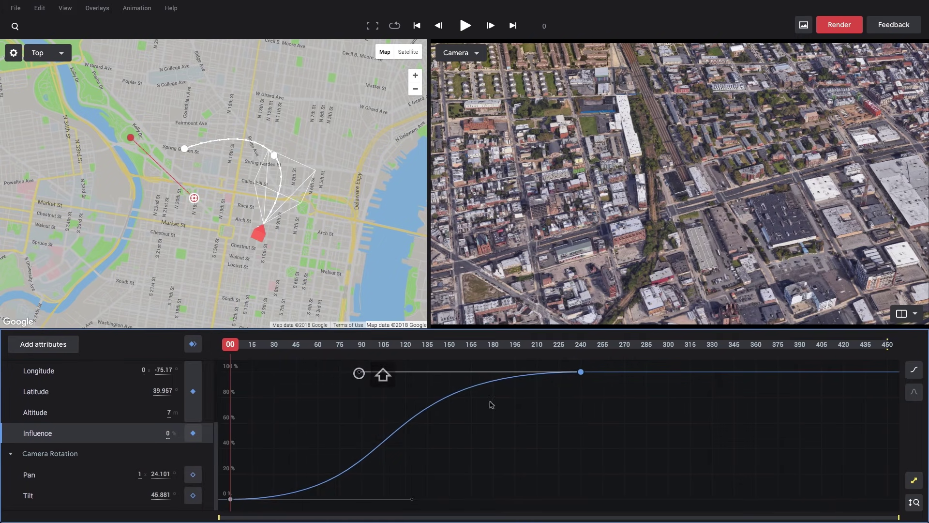
{"action": "key", "text": "space"}
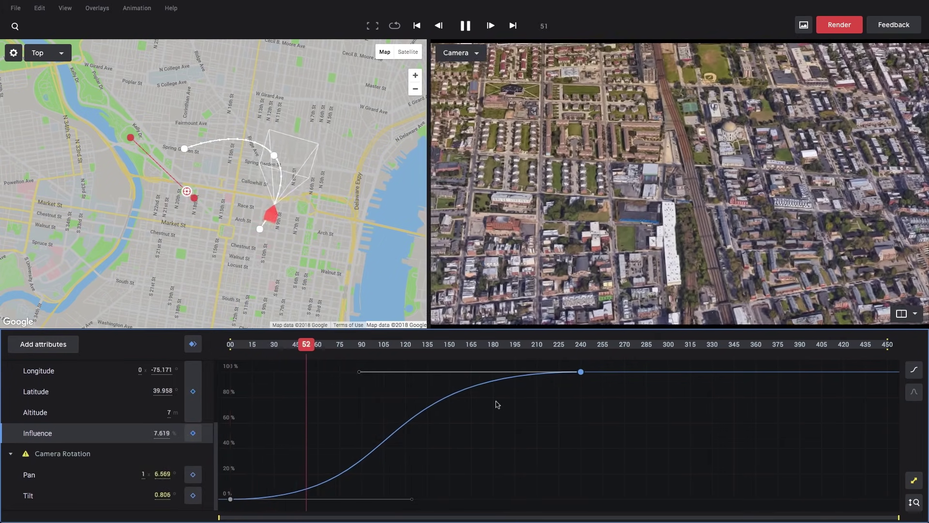